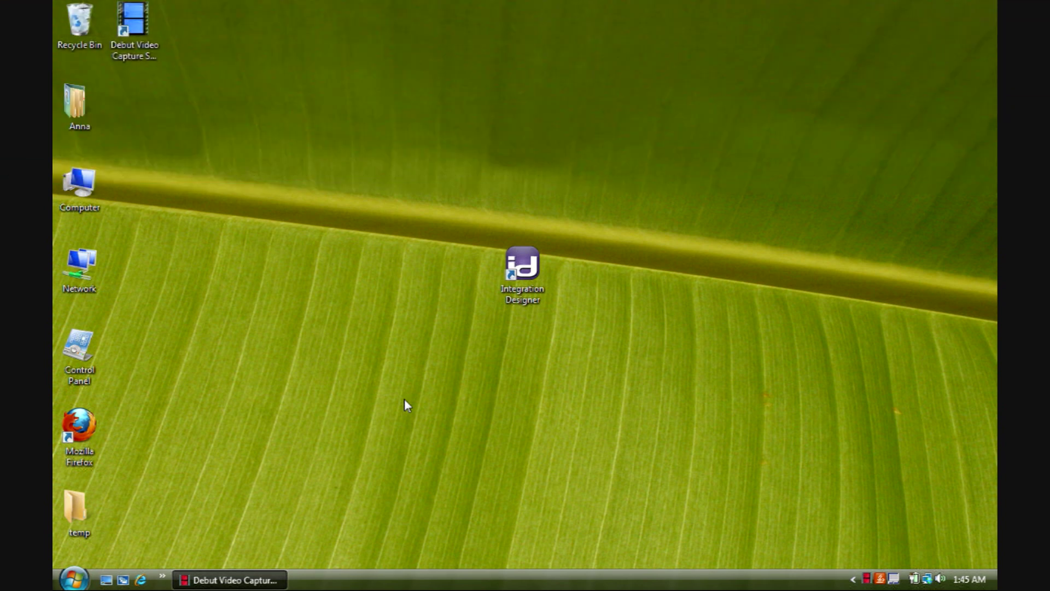
- Launch Integration Designer
double_click(531, 266)
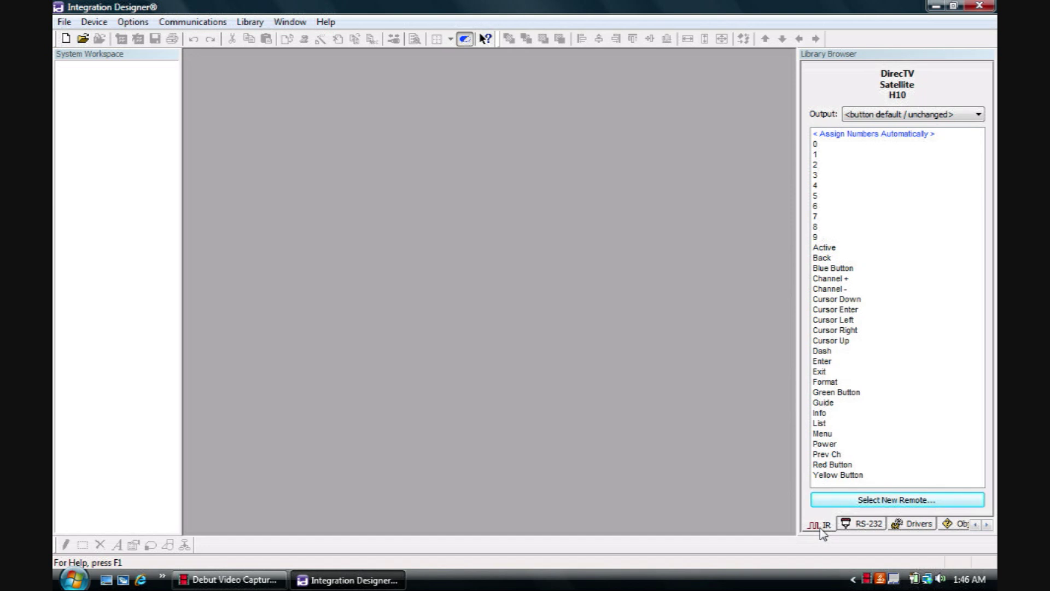
- Look through the library's RS-232, Drivers, Objects and Bitmaps categories and return to the IR commands
click(861, 525)
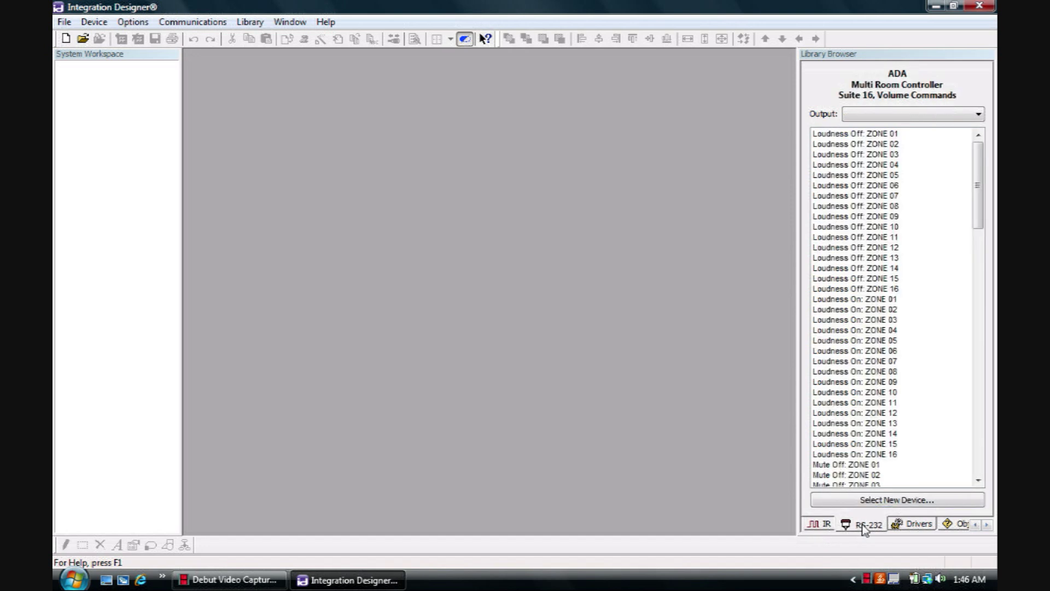
click(910, 526)
click(951, 525)
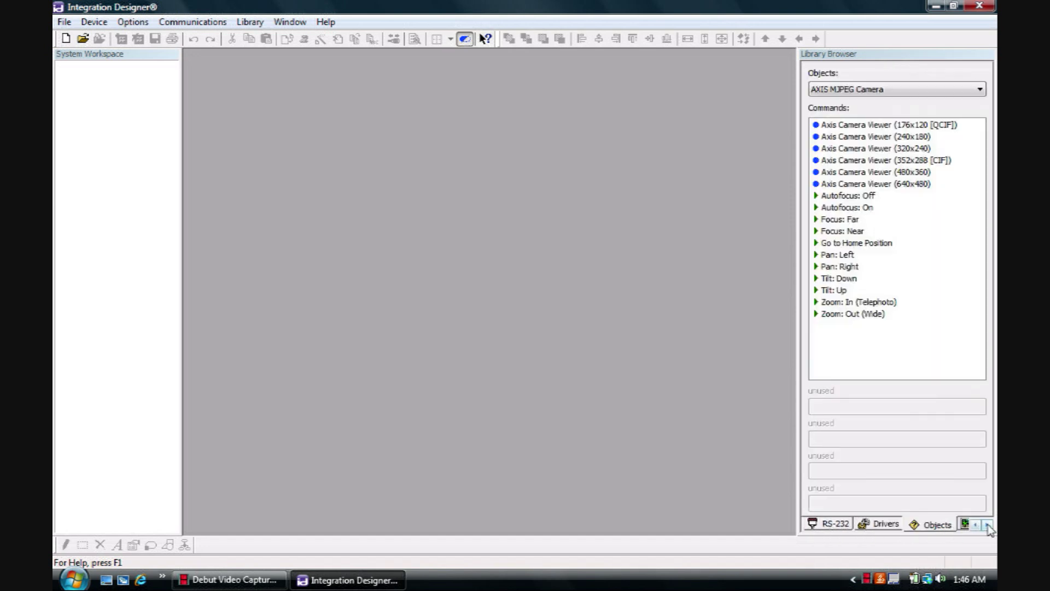
click(987, 525)
click(975, 526)
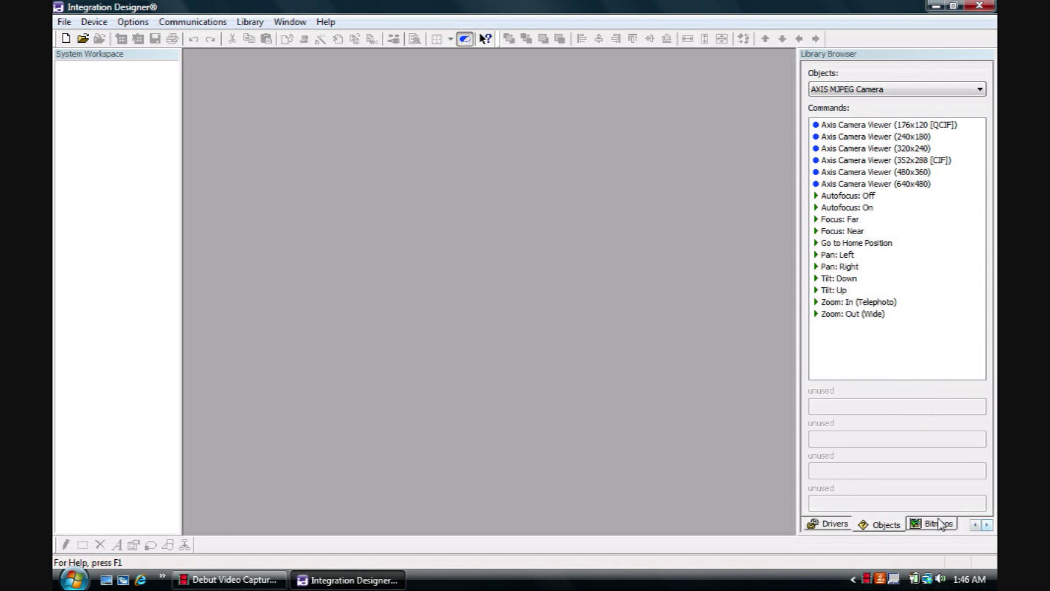
click(975, 525)
click(975, 524)
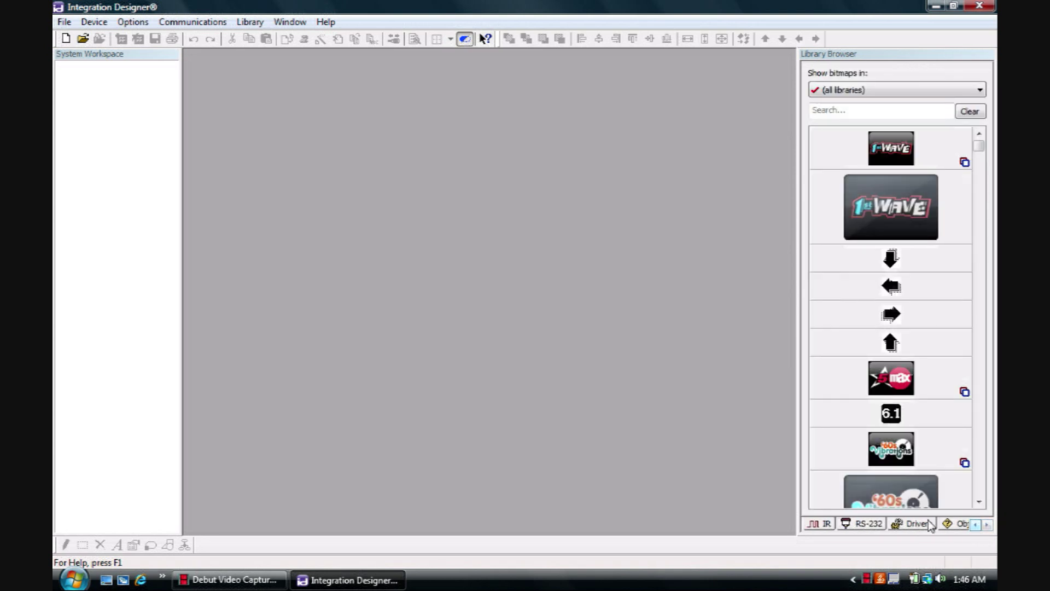
click(824, 525)
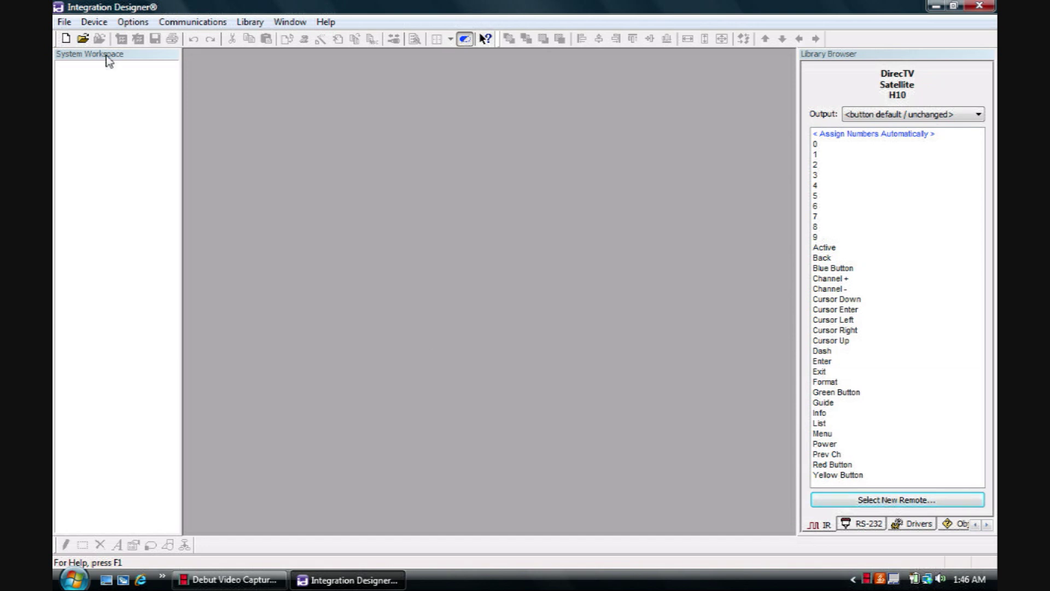
- Create a new system file named Parker
click(67, 23)
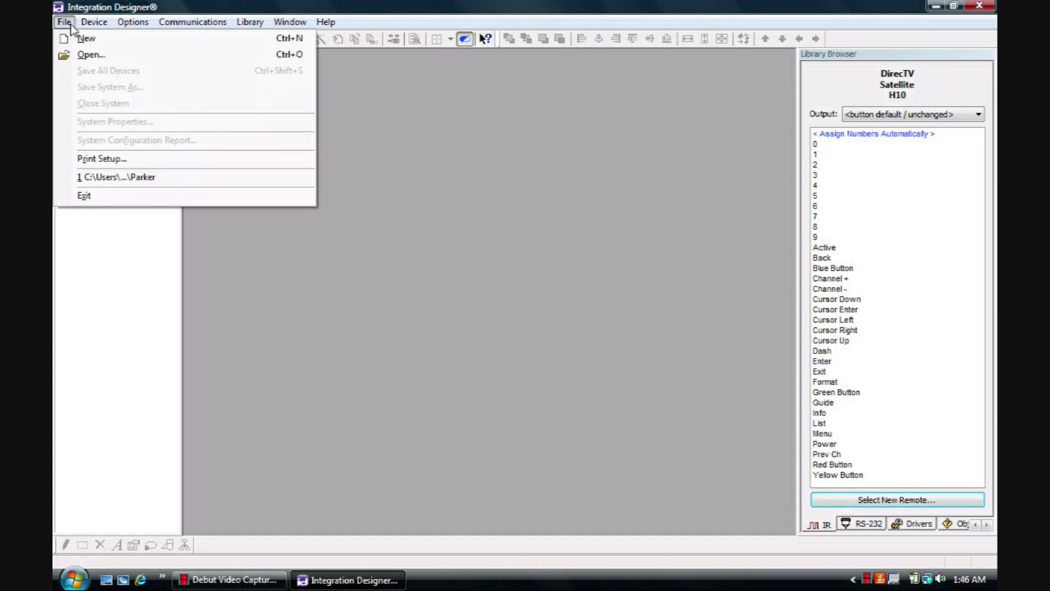
click(80, 38)
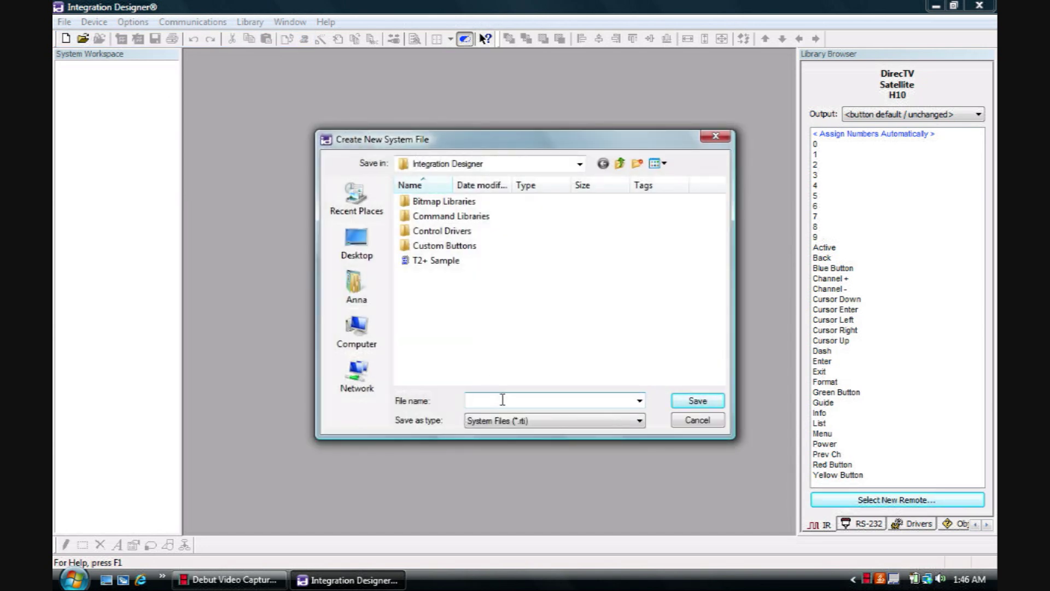
text(Parker)
click(697, 401)
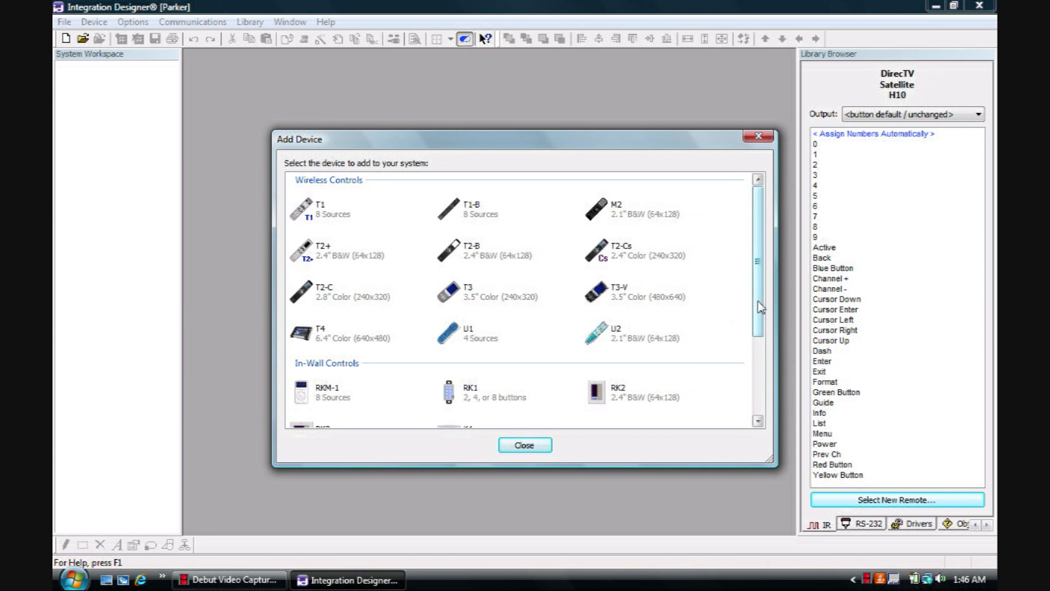
- Add a T1-B wireless control to the system and name it Master Bedroom
drag(761, 306, 428, 235)
click(477, 218)
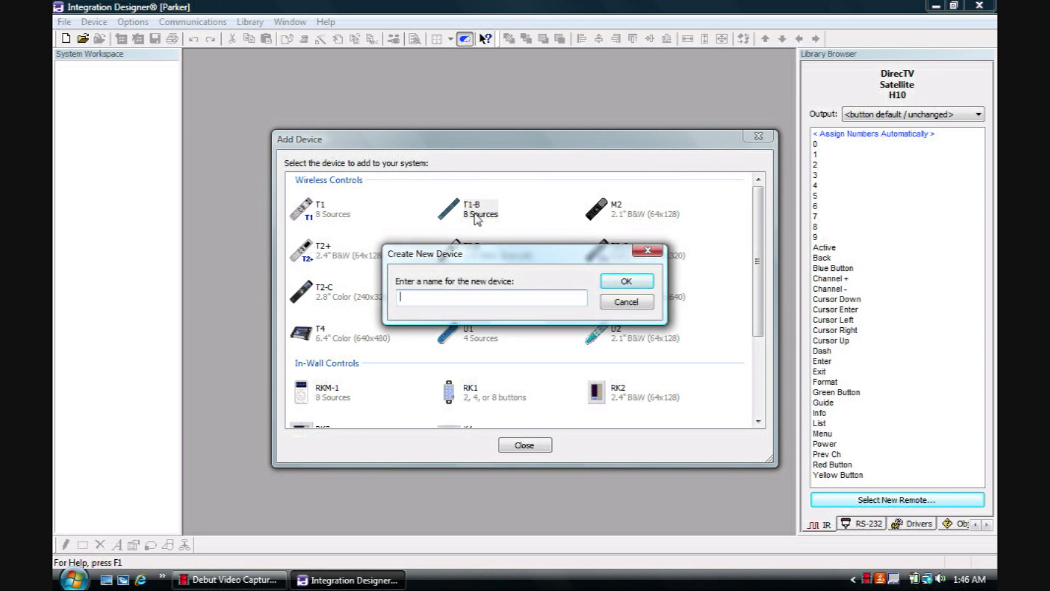
text(Master Bedroom)
click(628, 281)
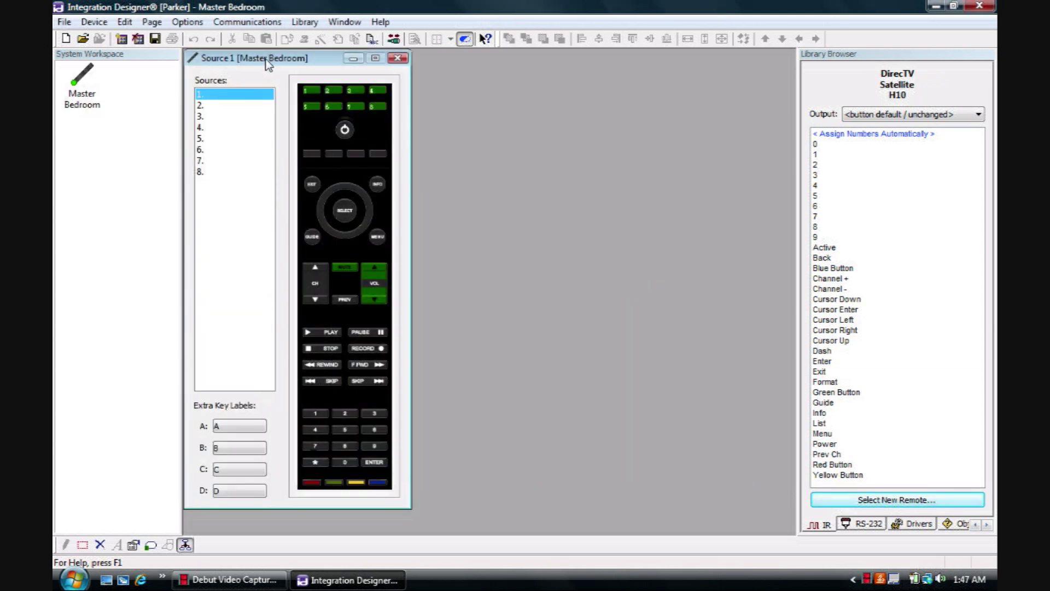
- Move the Master Bedroom device window away from the System Workspace, closer to the middle of the work area
drag(266, 59, 409, 77)
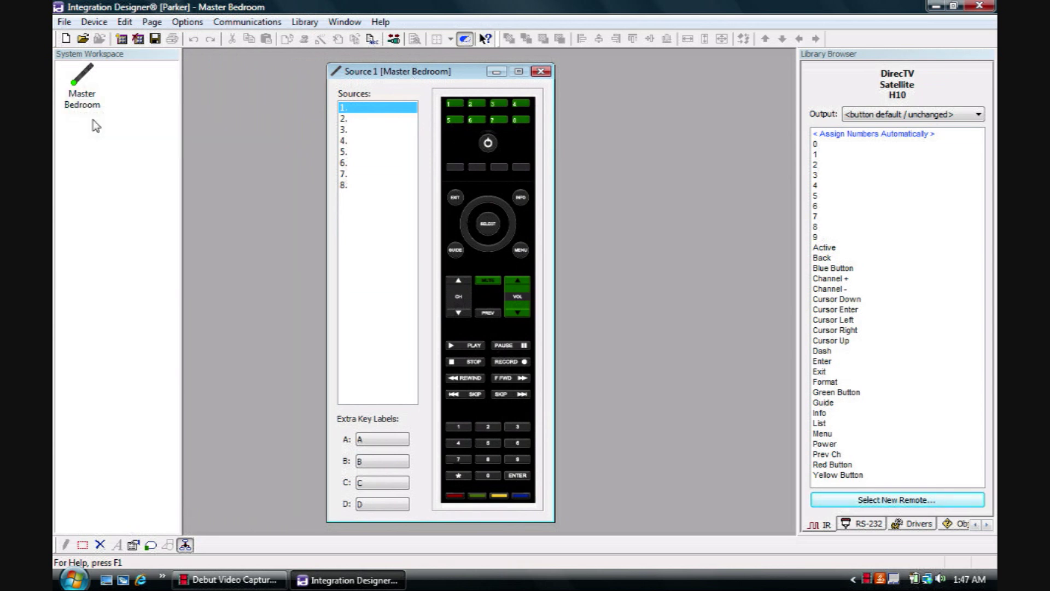
mouse_move(82, 111)
mouse_move(71, 91)
drag(435, 72, 403, 69)
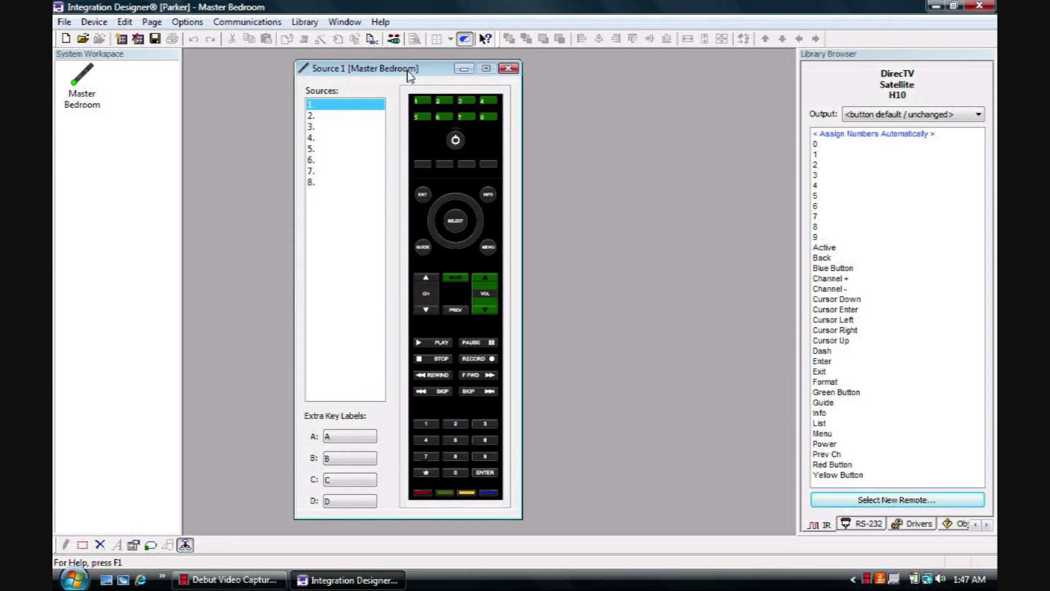
- Set the page title of source 1 on the Master Bedroom remote to SAT
drag(491, 359, 326, 118)
right_click(332, 109)
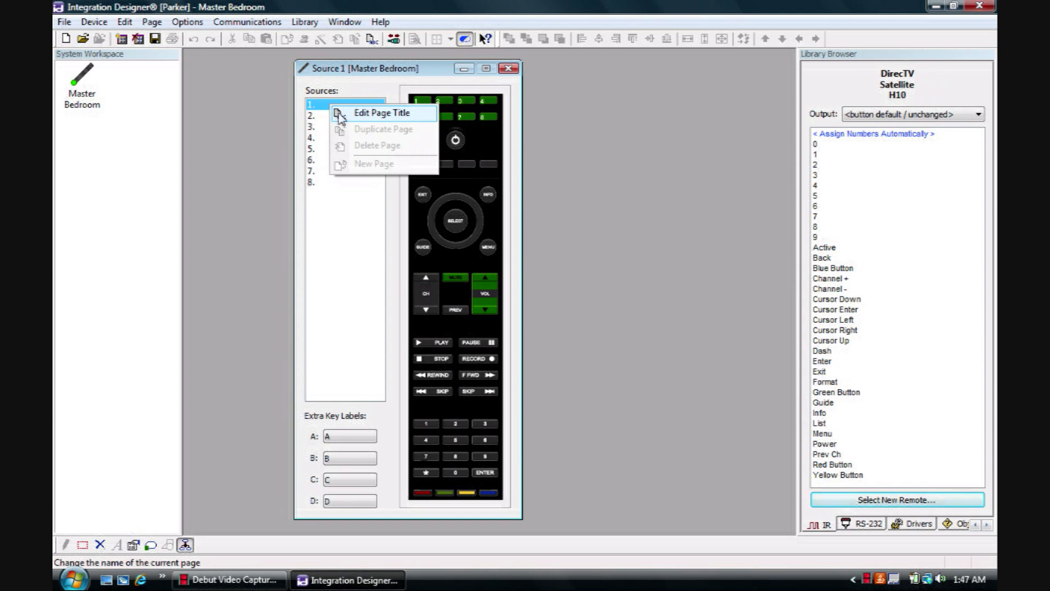
click(340, 114)
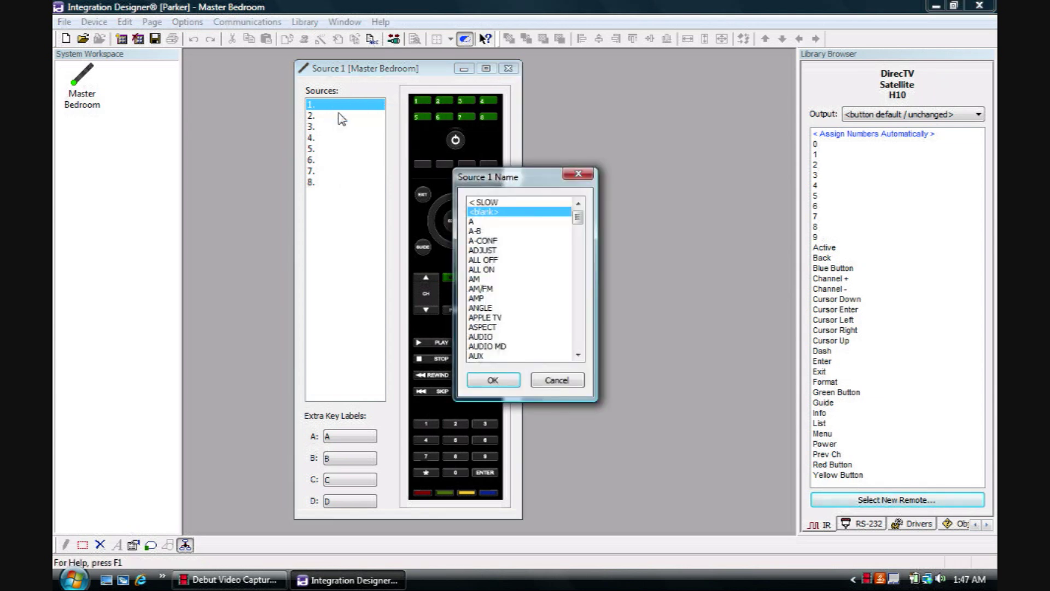
click(518, 251)
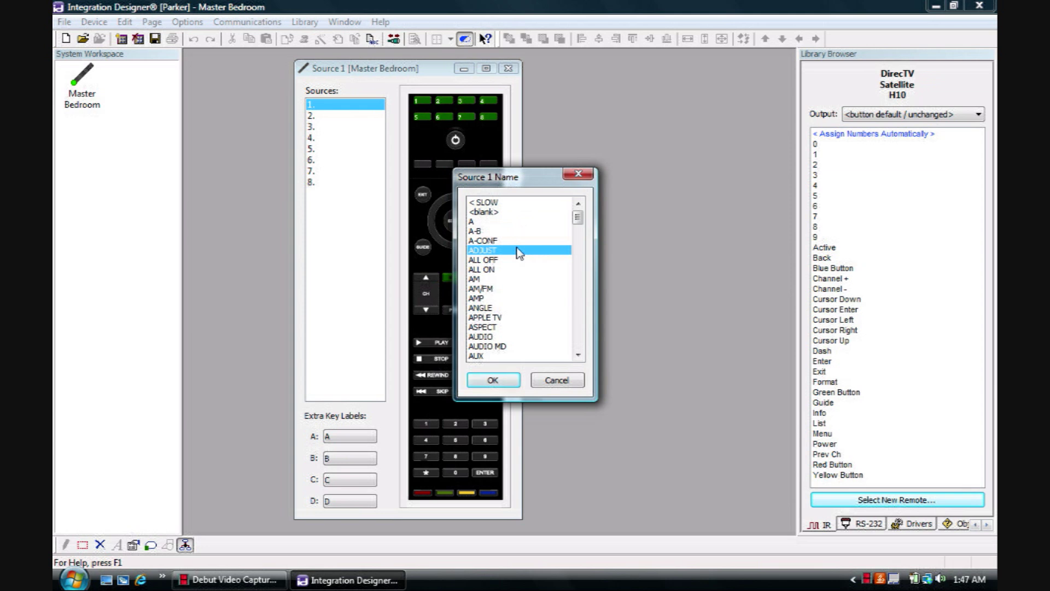
key(s)
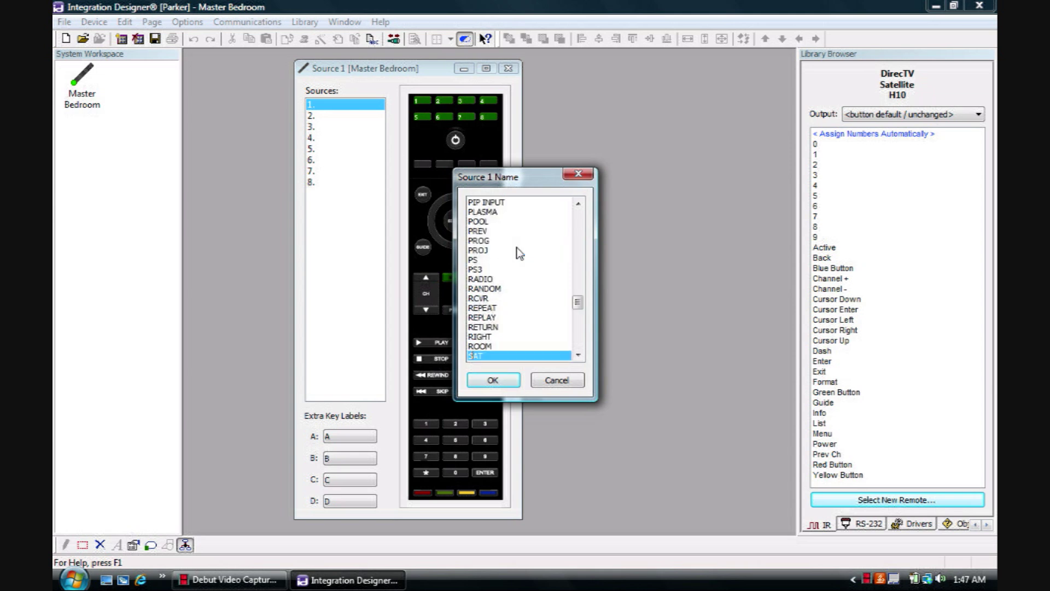
click(493, 381)
- Set the page title of source 2 to CABLE
click(327, 117)
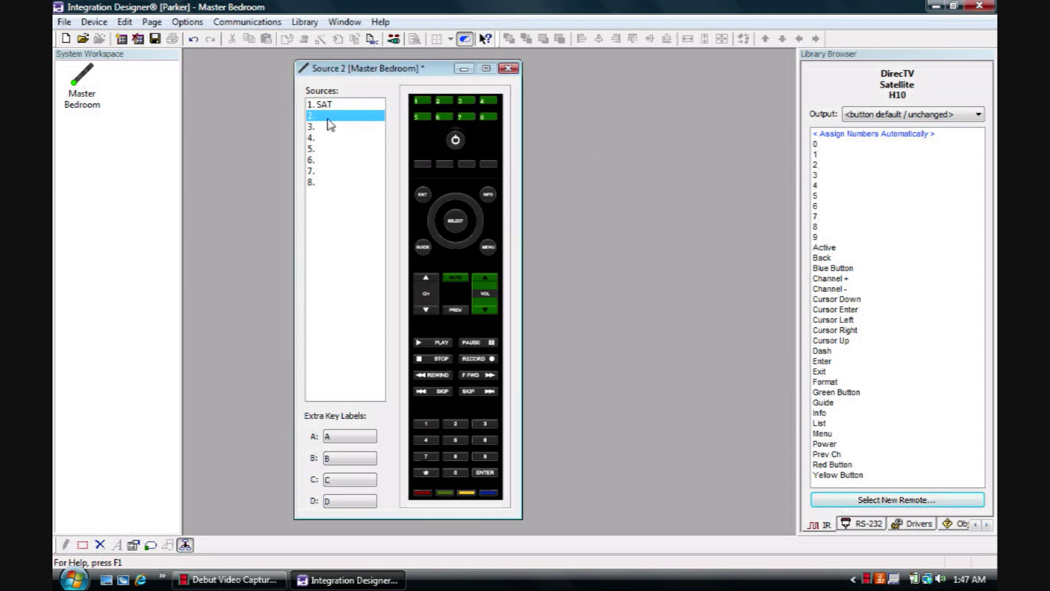
right_click(327, 119)
click(335, 127)
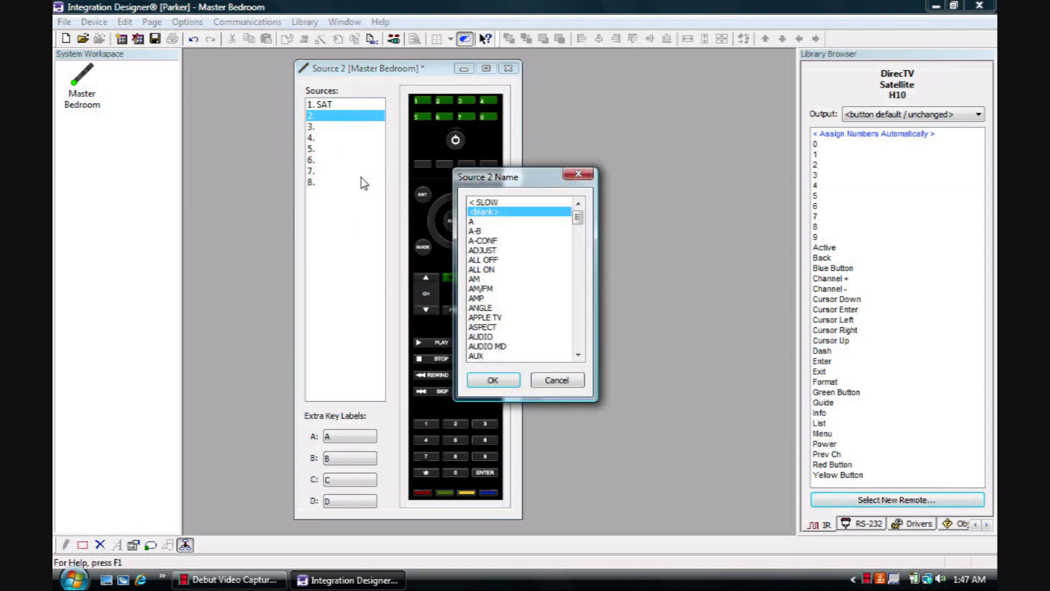
key(c)
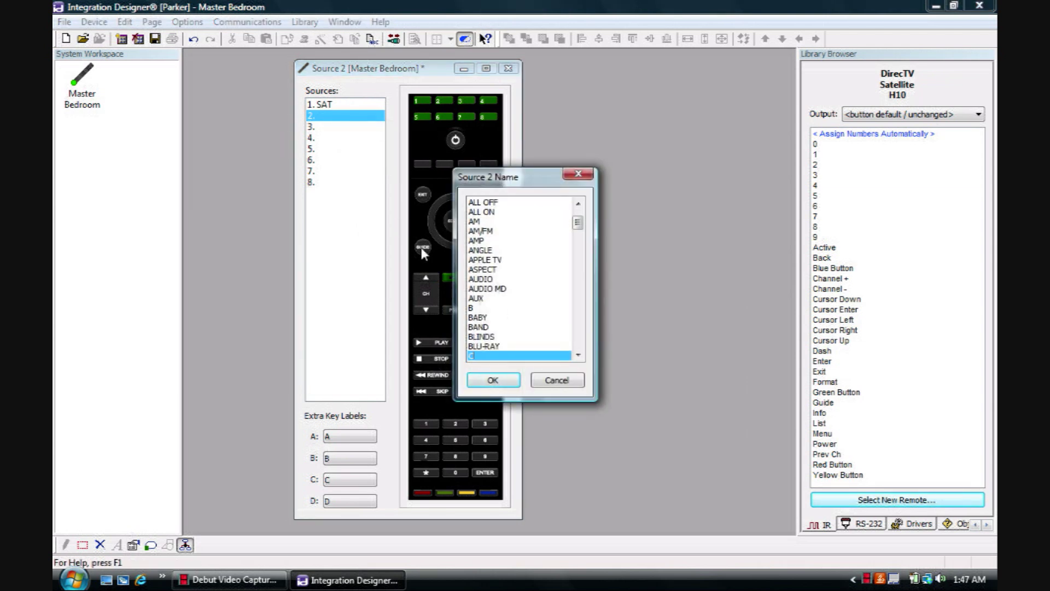
key(Down)
key(Down)
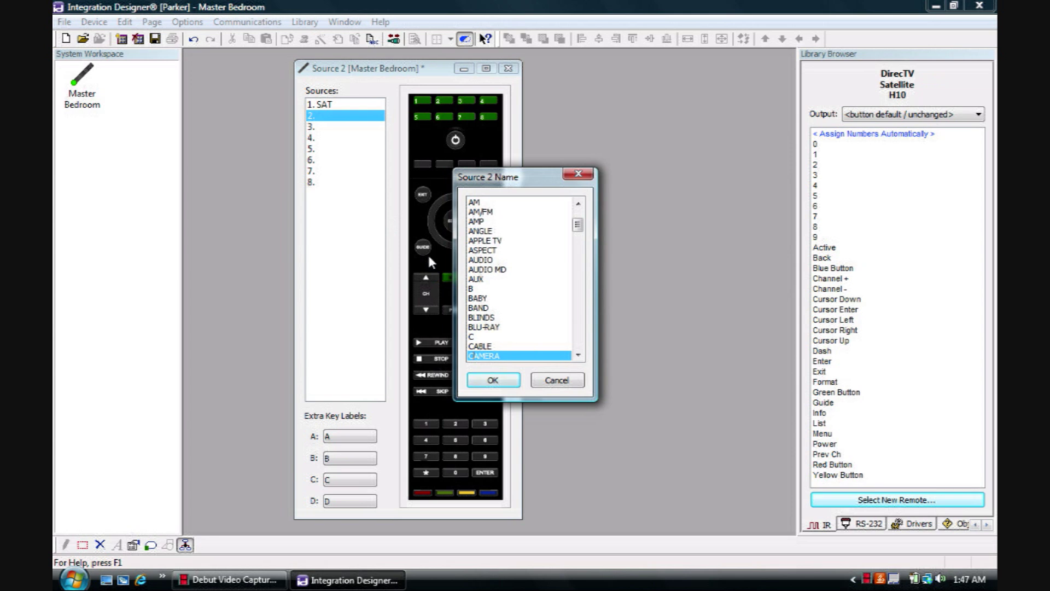
key(Down)
click(493, 337)
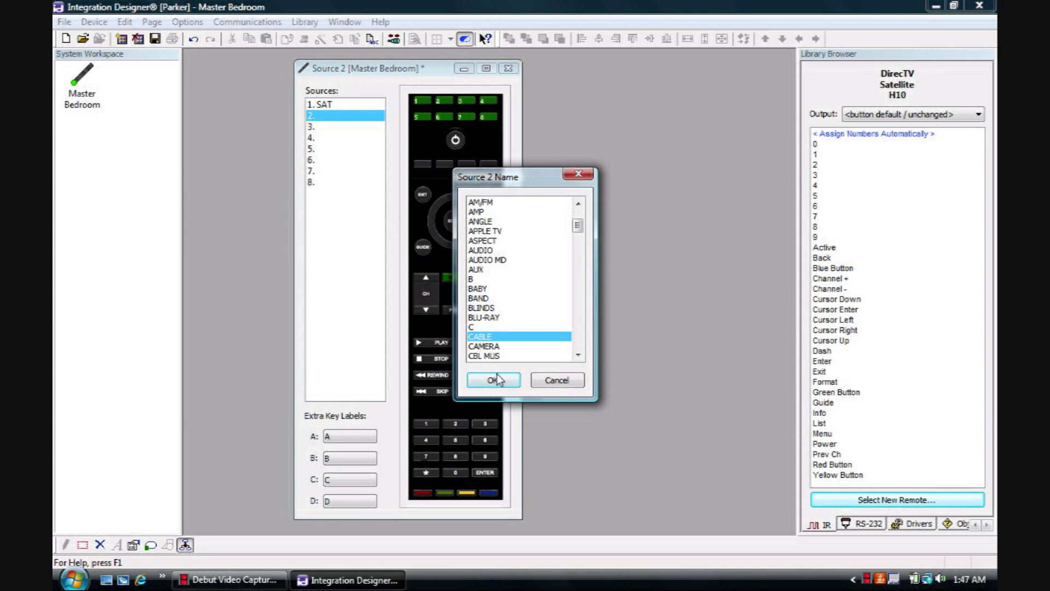
click(493, 379)
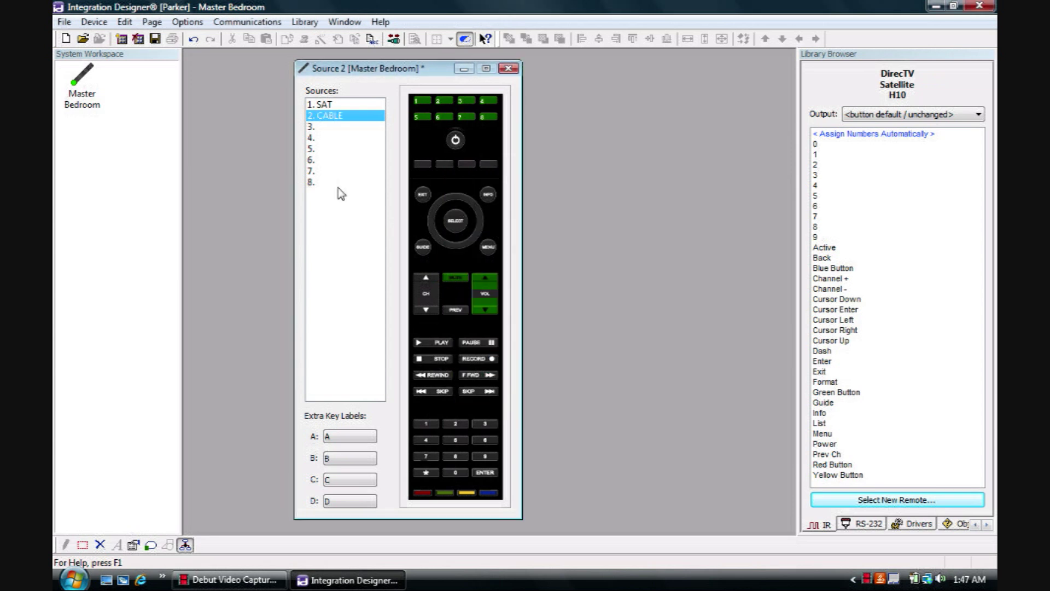
- Set the page title of source 3 to BLU-RAY
click(330, 128)
right_click(330, 126)
click(337, 135)
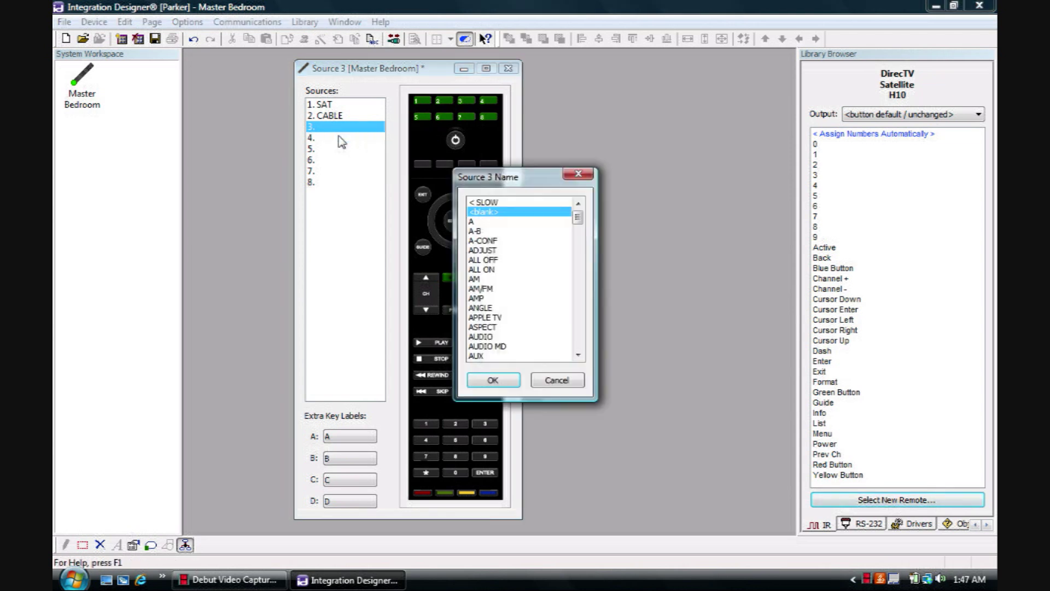
key(Down)
key(Down)
key(Down)
key(Down)
key(Down)
key(Down)
key(Down)
key(Down)
key(Down)
key(Down)
key(Down)
key(Down)
key(Down)
key(Down)
key(Down)
key(Down)
key(Down)
key(Down)
key(Down)
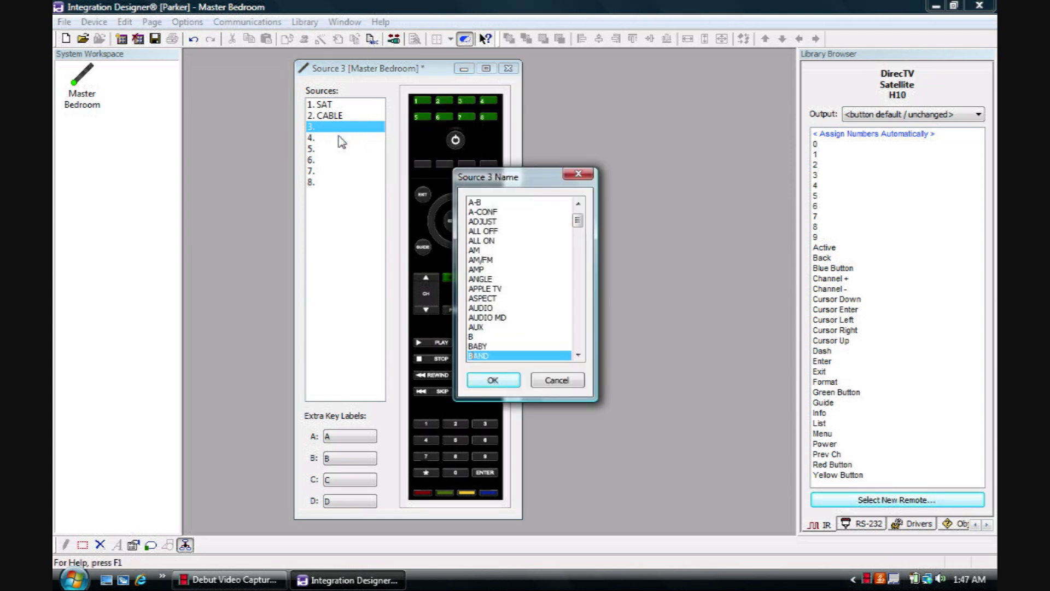
key(Down)
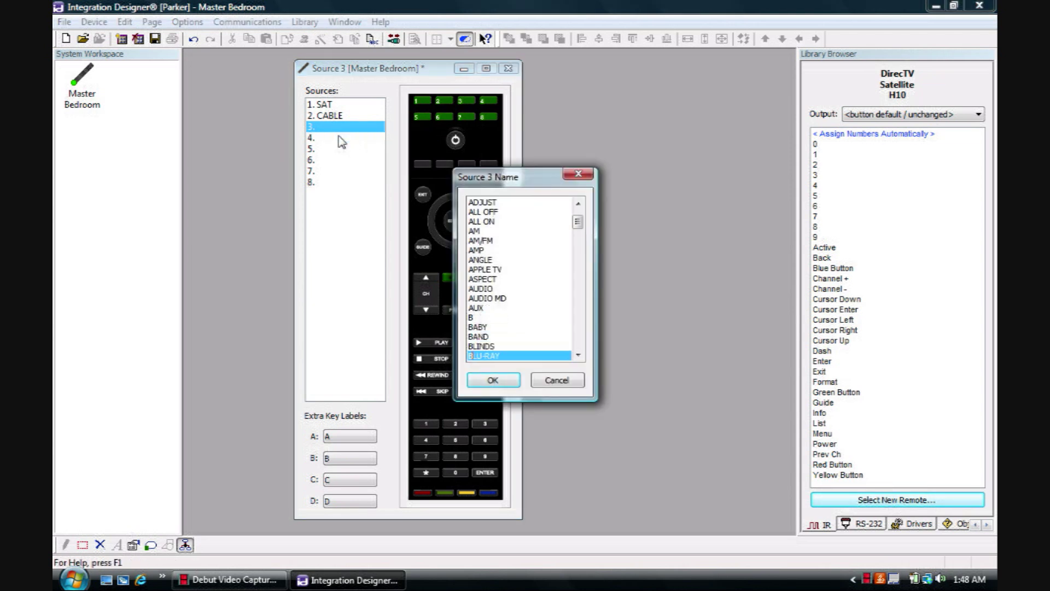
click(506, 381)
- For the SAT source, search the remote library for "direct" and load the DirecTV Satellite 2006 HD remote
click(361, 107)
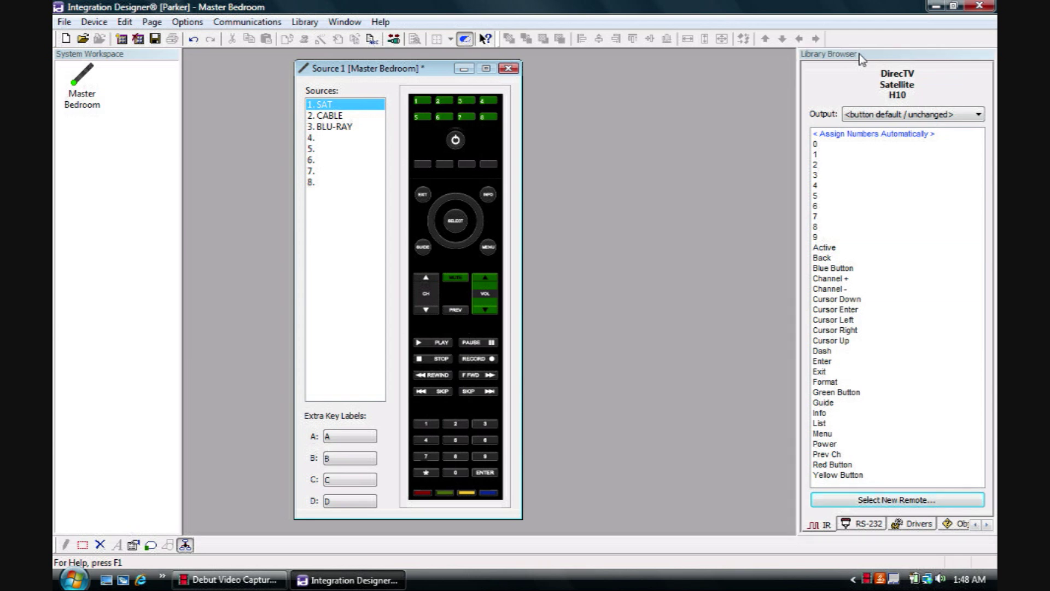
click(837, 216)
drag(847, 362, 856, 500)
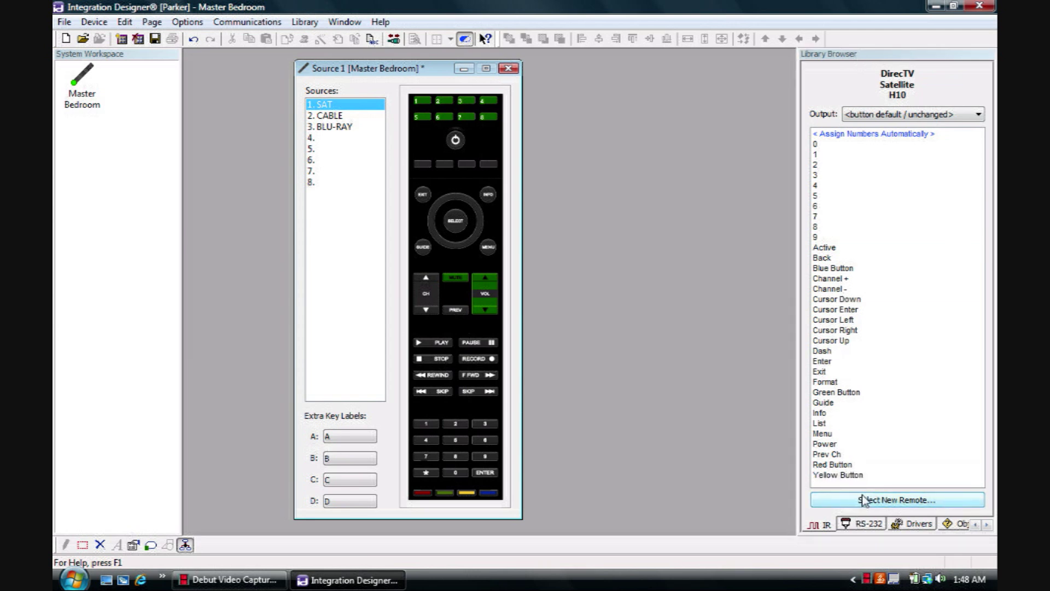
click(864, 500)
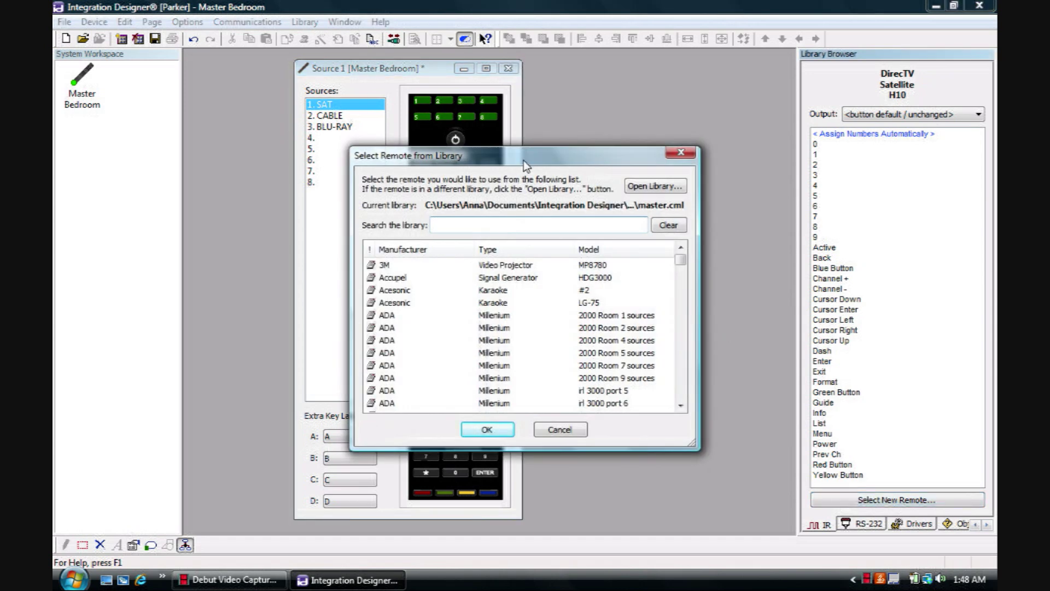
drag(524, 160, 694, 162)
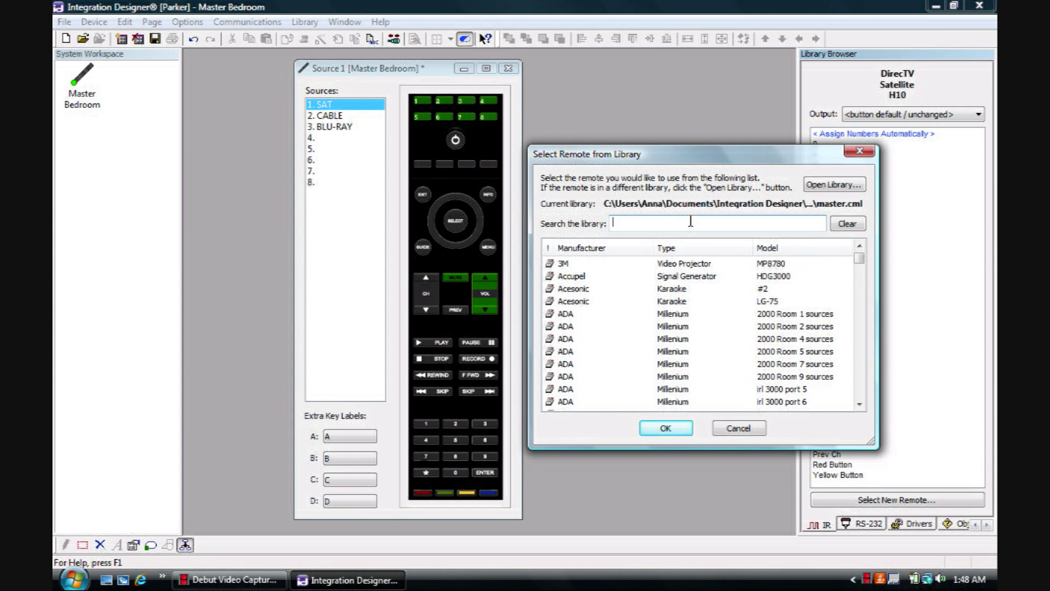
text(direct)
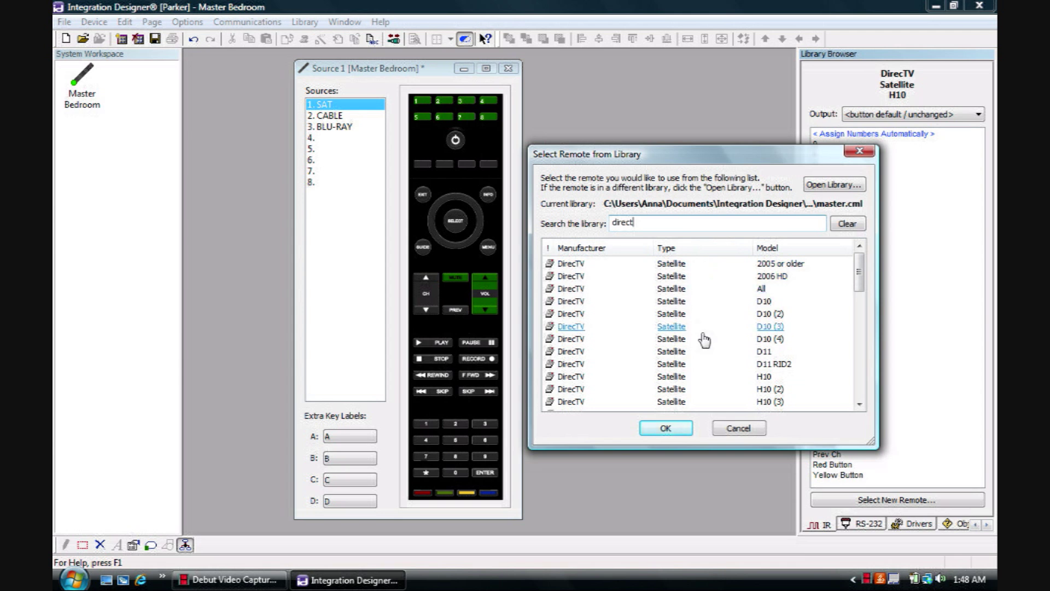
double_click(707, 276)
- Automatically assign the DirecTV number commands to the number keys of the SAT source
click(928, 186)
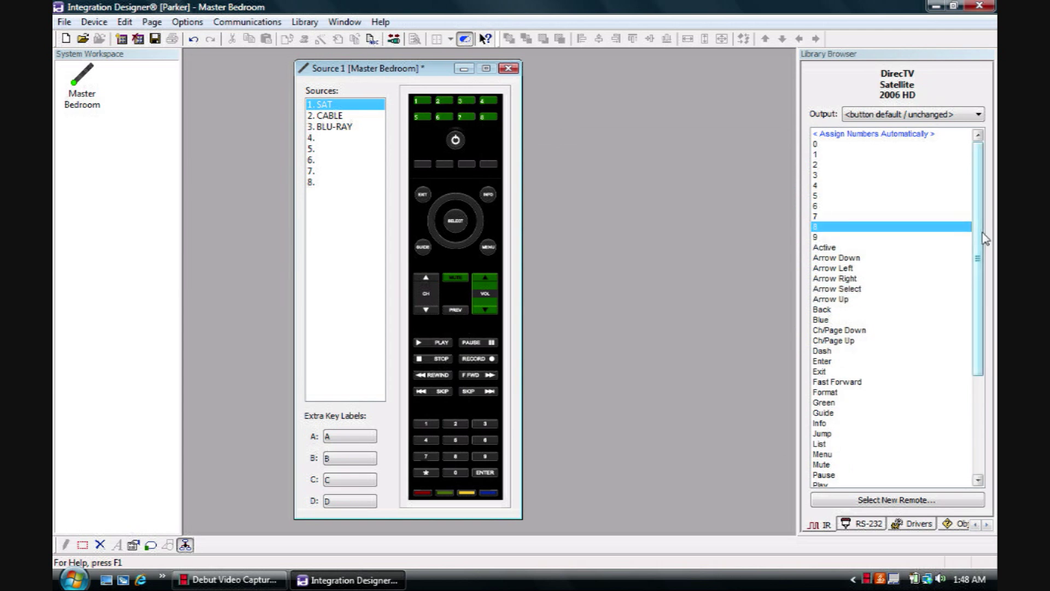
mouse_move(984, 232)
mouse_down()
mouse_move(990, 307)
mouse_move(996, 219)
mouse_up()
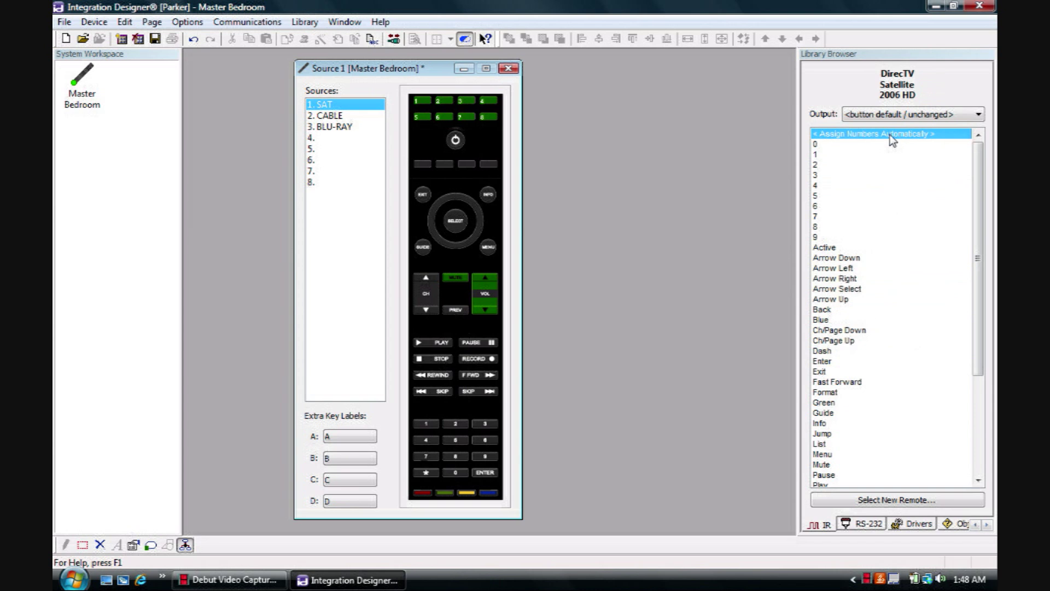
drag(890, 134, 458, 431)
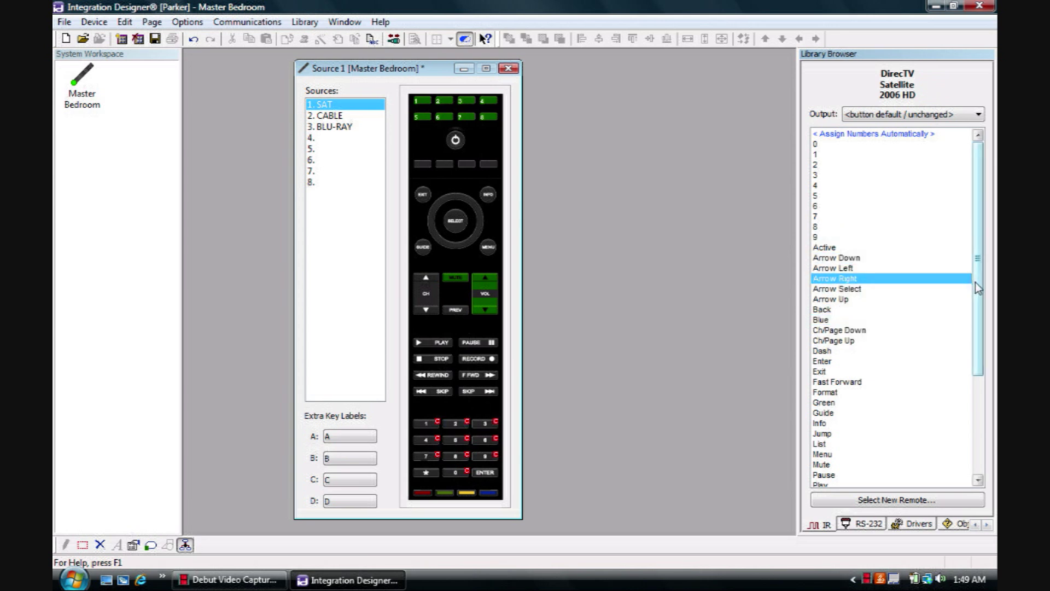
- Assign the DirecTV Exit and Info commands to the matching EXIT and INFO keys of the SAT source
drag(976, 282, 991, 391)
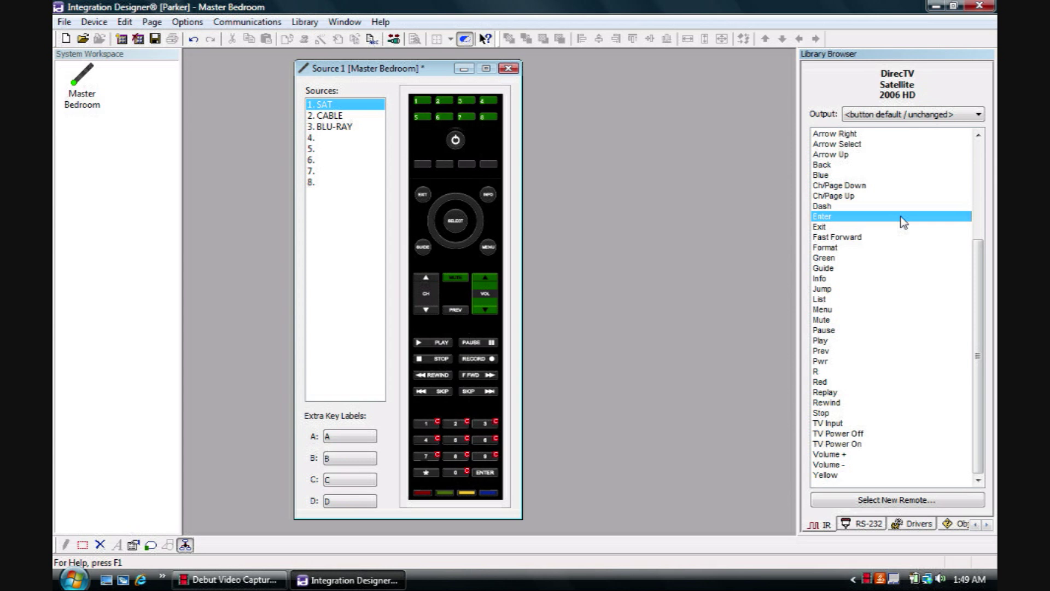
drag(902, 226, 425, 198)
click(830, 280)
drag(832, 284, 490, 195)
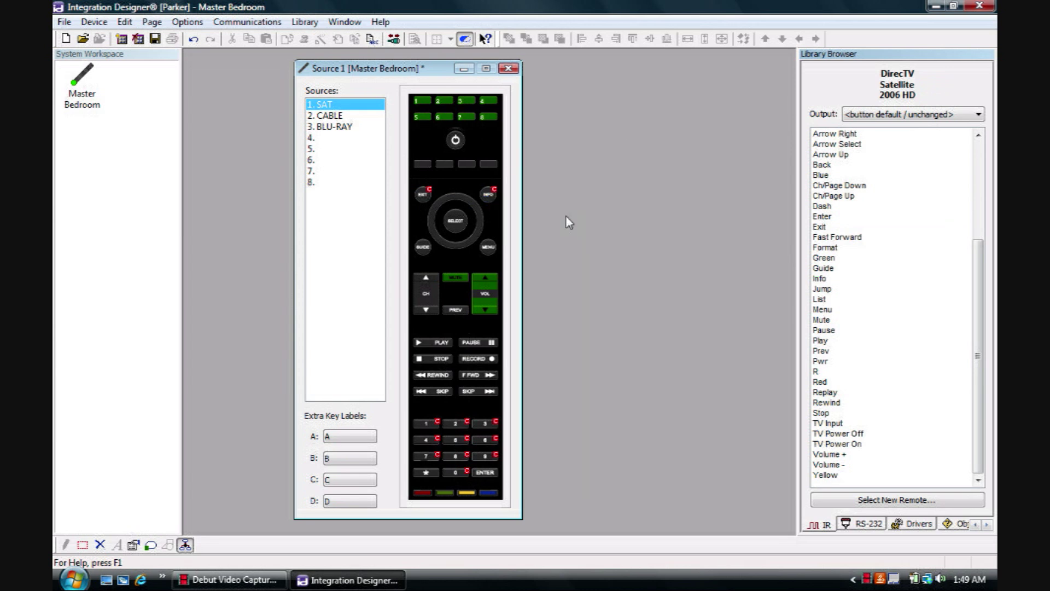
- Open the macro editor for source key 1 (SAT) and choose IR Code from Library as the command type
drag(416, 68, 426, 71)
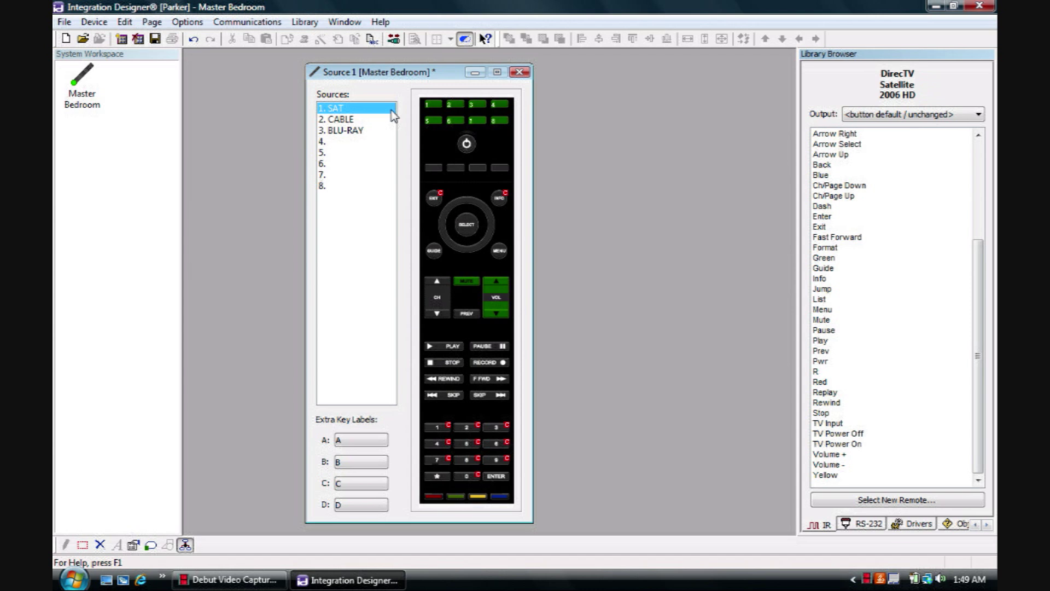
drag(392, 116, 430, 100)
double_click(431, 105)
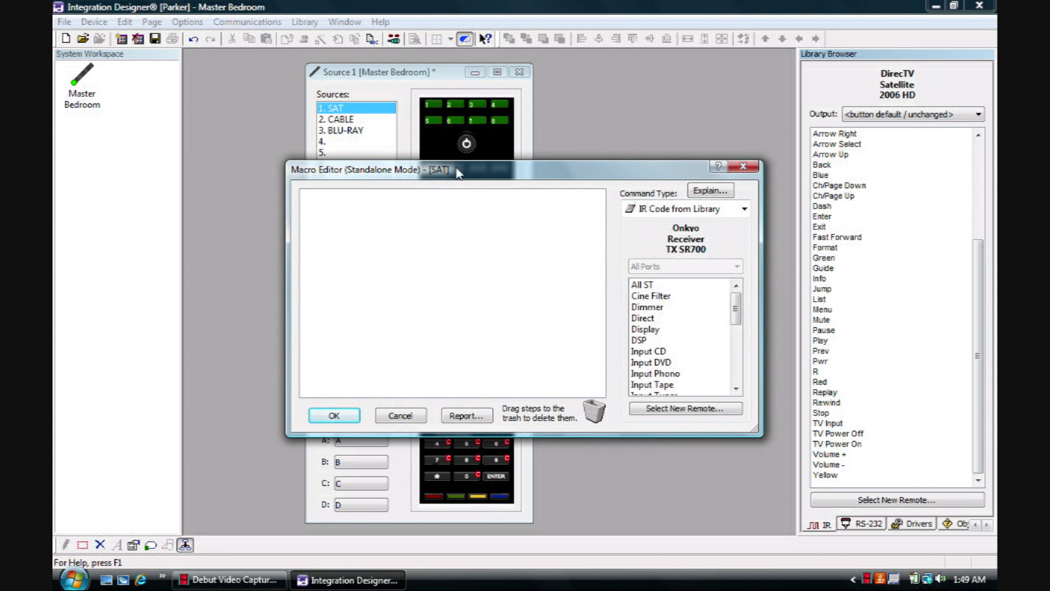
drag(457, 171, 444, 167)
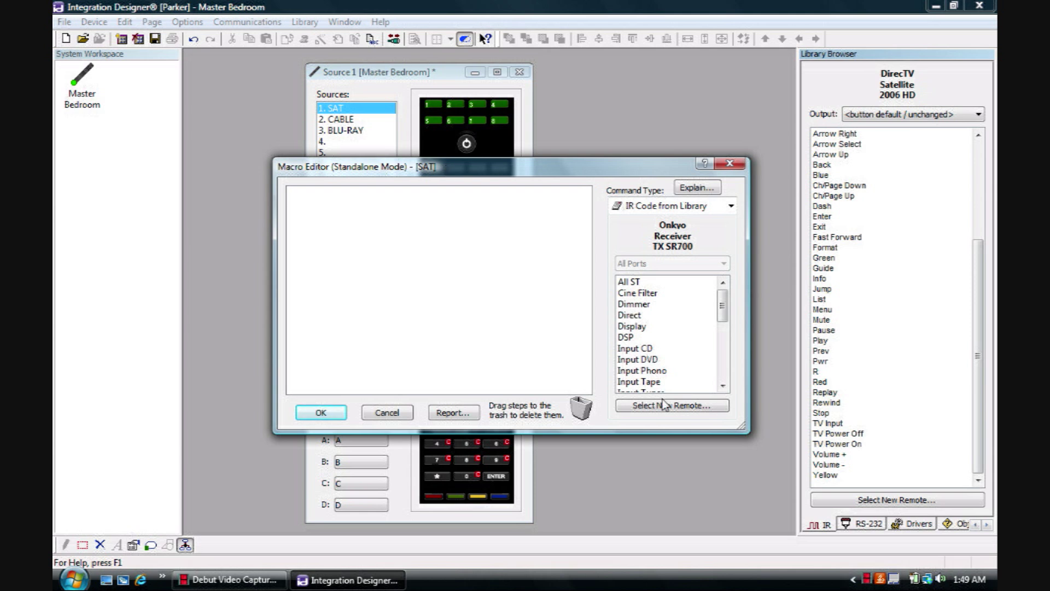
click(673, 210)
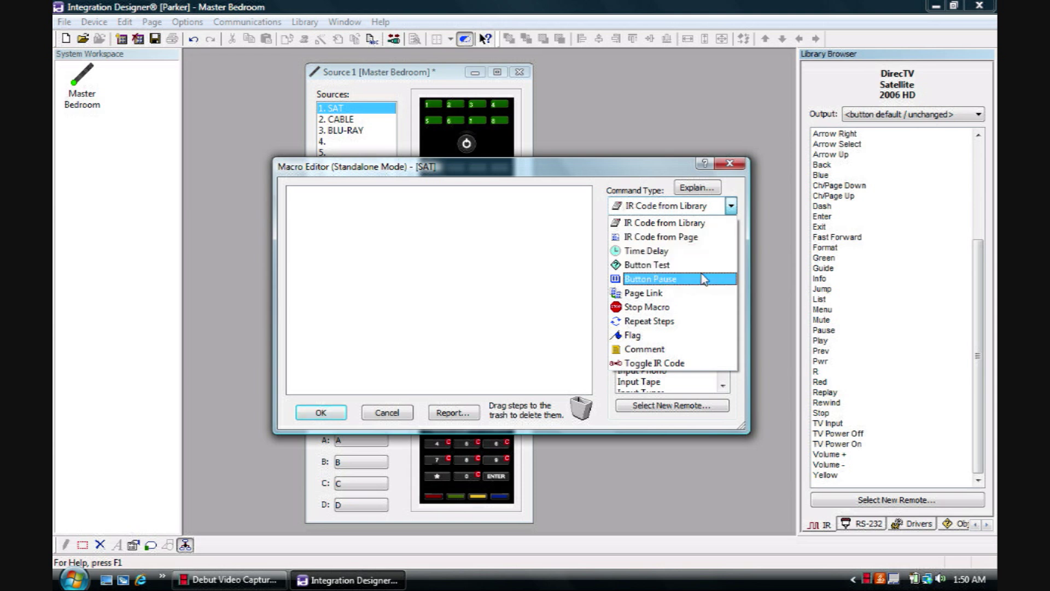
click(656, 221)
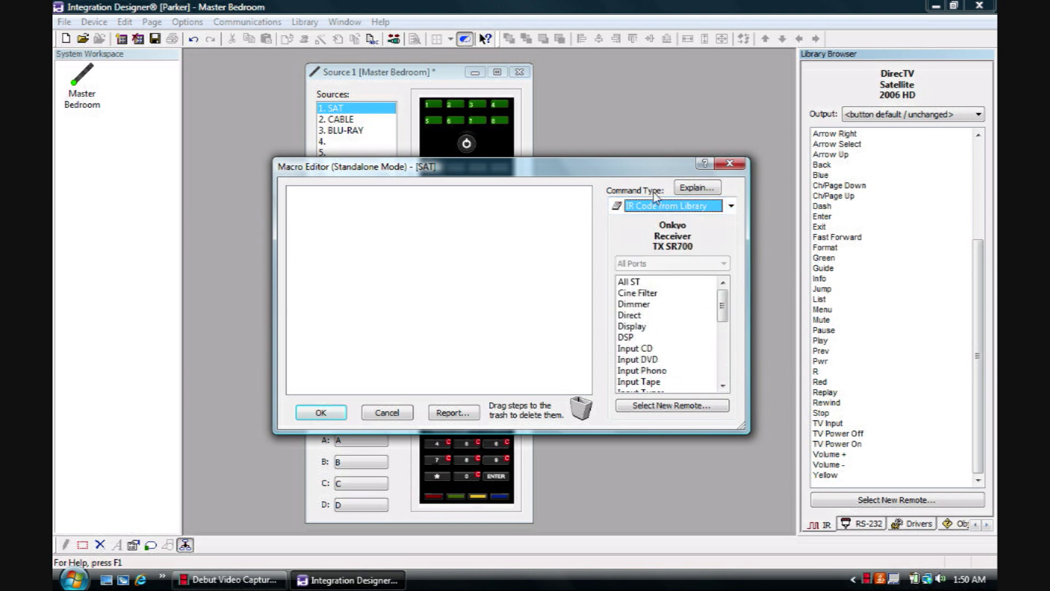
click(649, 206)
click(654, 219)
mouse_move(725, 299)
mouse_down()
mouse_move(726, 329)
mouse_move(727, 287)
mouse_up()
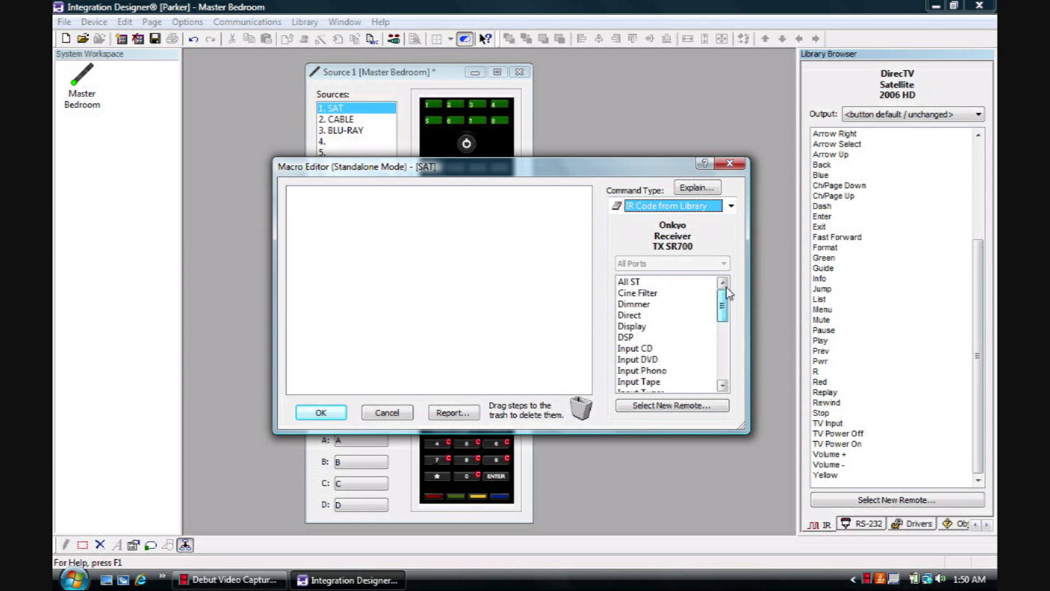
- Load the DirecTV Satellite 2006 HD remote for the SAT macro and add its Pwr command as a macro step
click(678, 405)
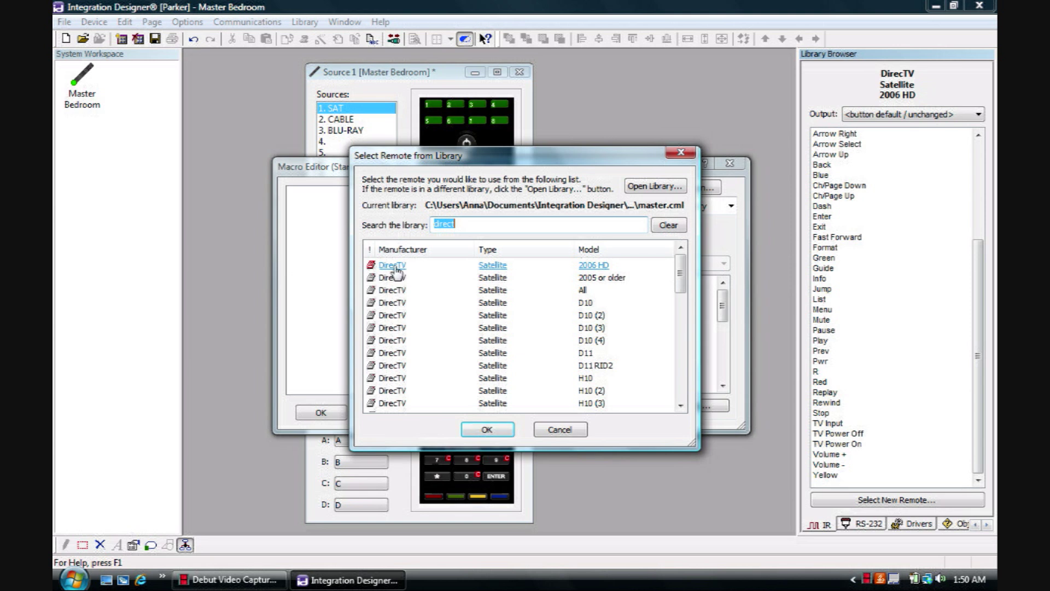
double_click(395, 266)
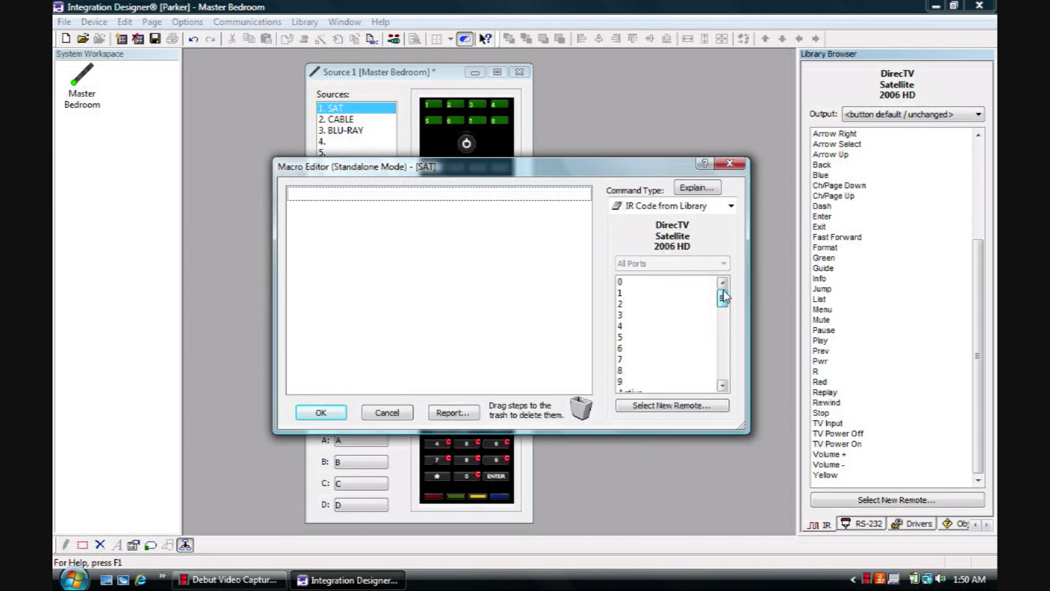
drag(723, 295, 734, 359)
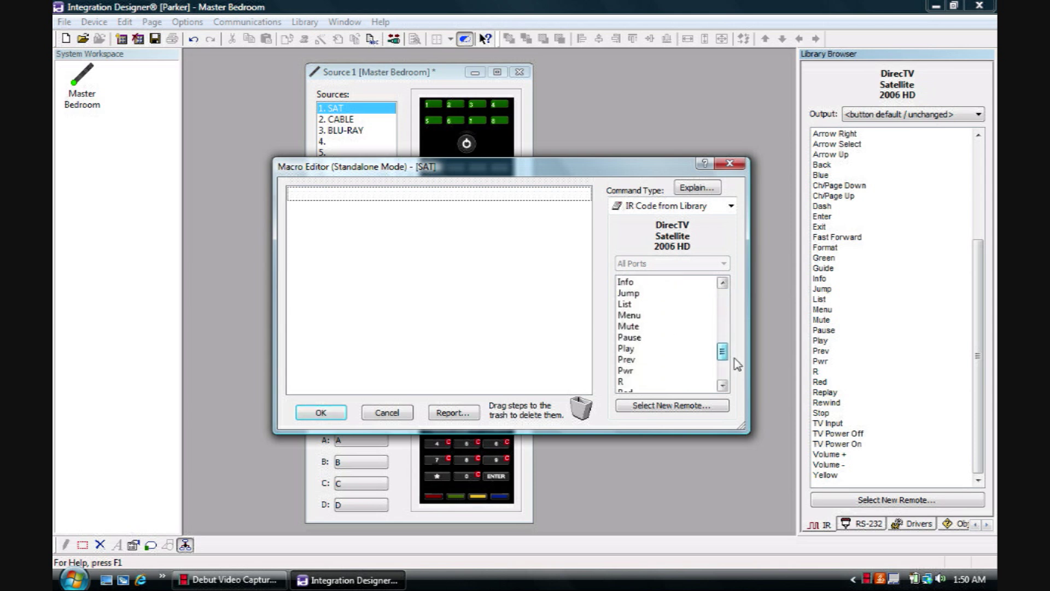
double_click(663, 374)
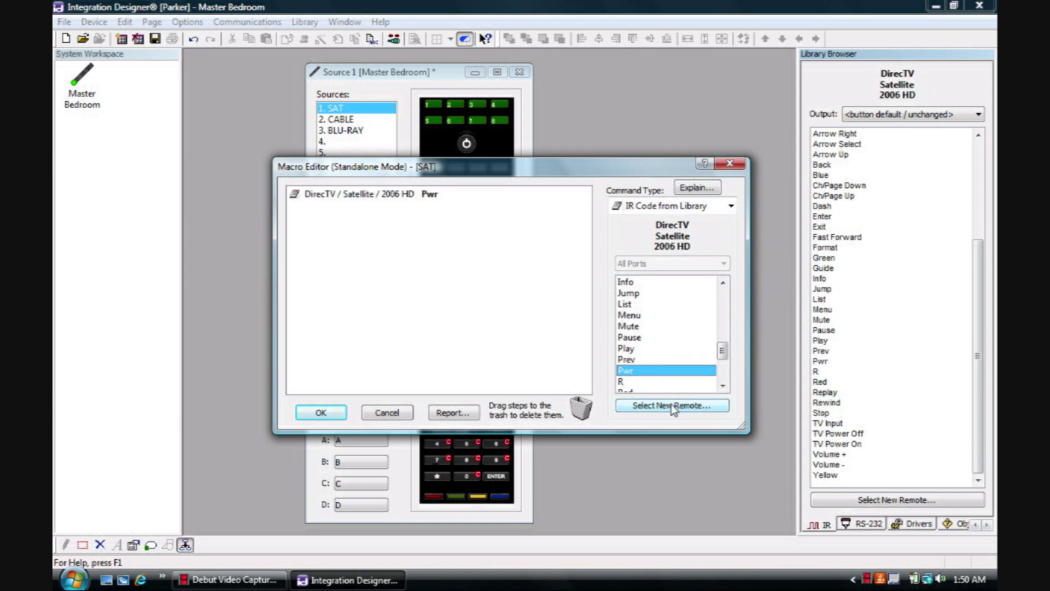
- Search the remote library for "samsung" and load the Samsung Television Discrete DLPCommands remote into the macro editor
click(671, 405)
text(samsun)
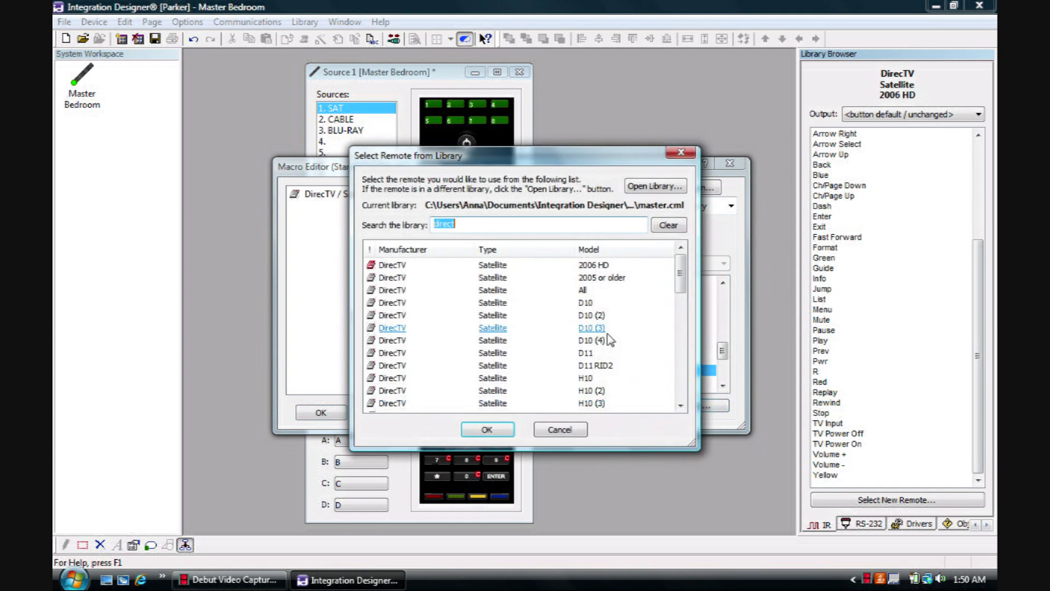
text(g)
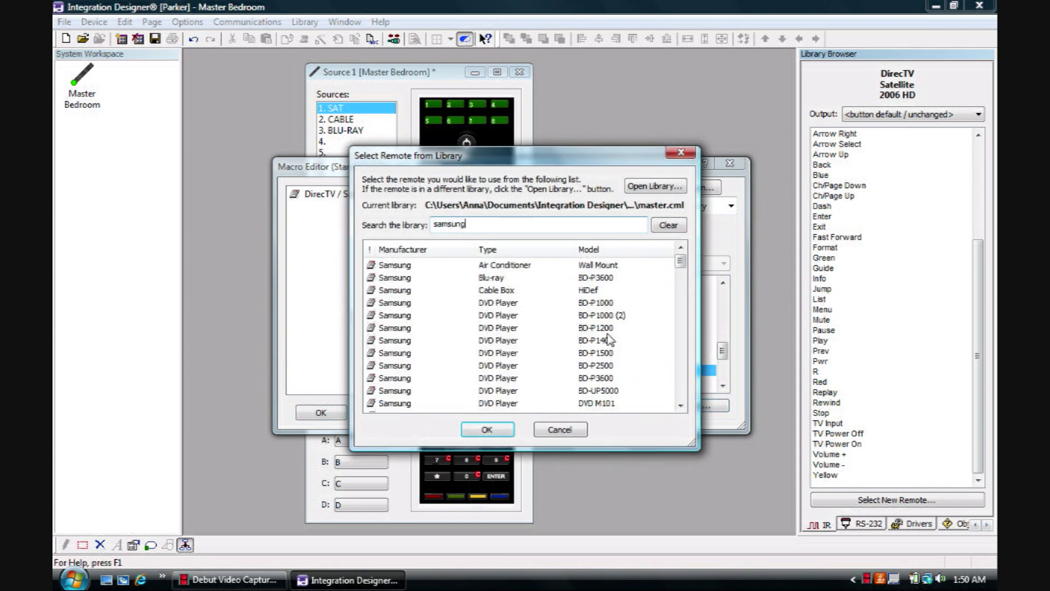
drag(681, 261, 701, 359)
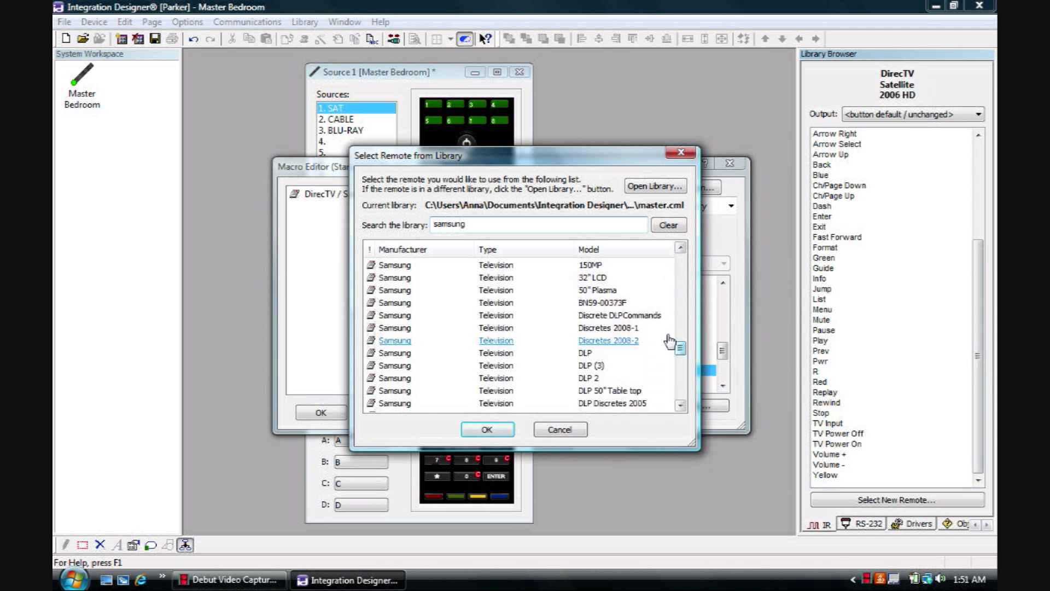
double_click(656, 320)
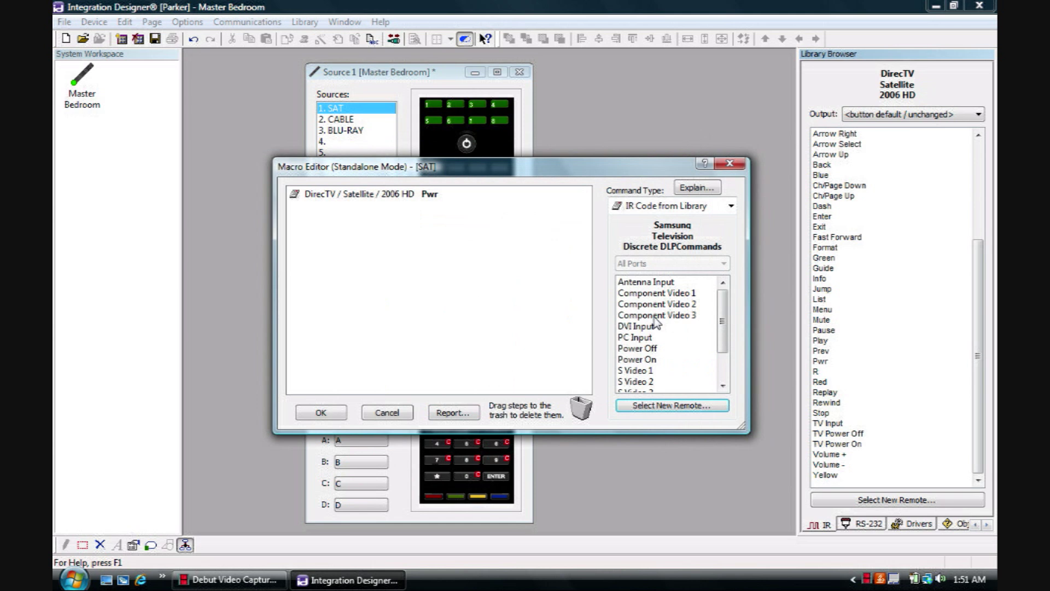
- Add the Samsung television's Power On command as a step of the SAT macro and save the macro
drag(726, 322, 716, 329)
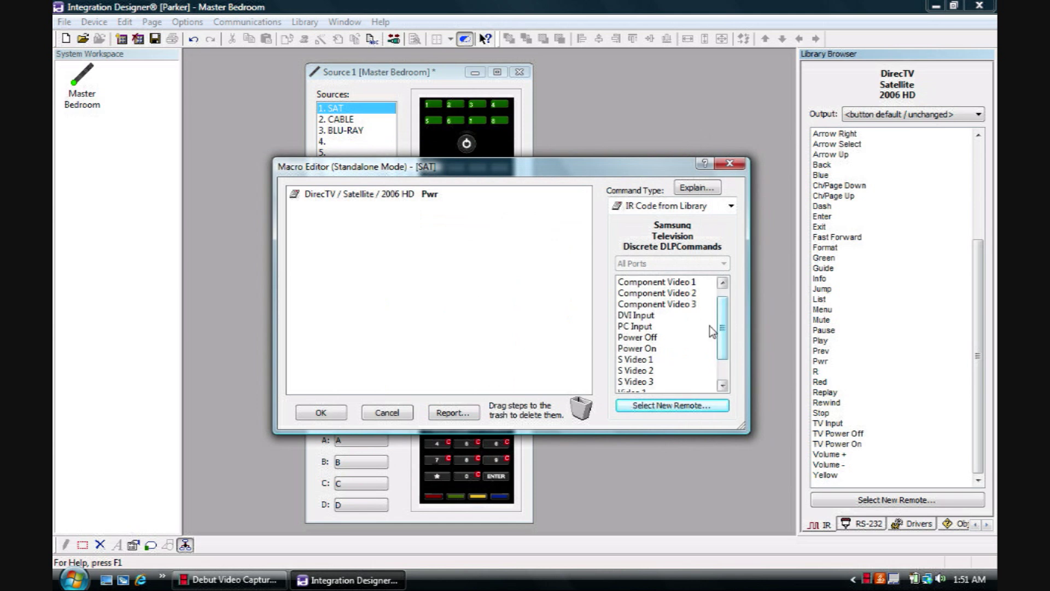
double_click(660, 349)
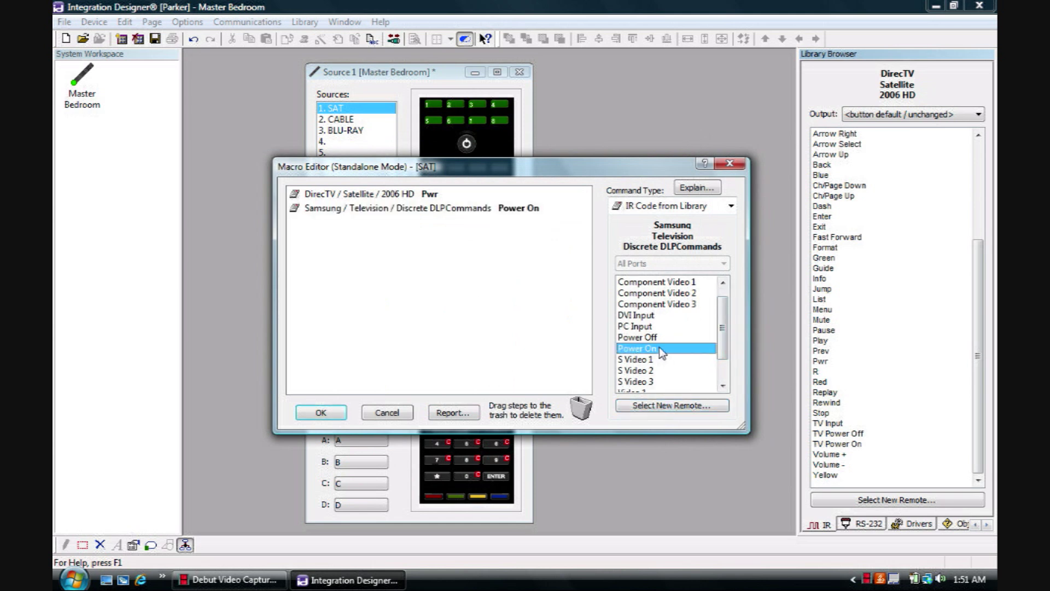
click(323, 413)
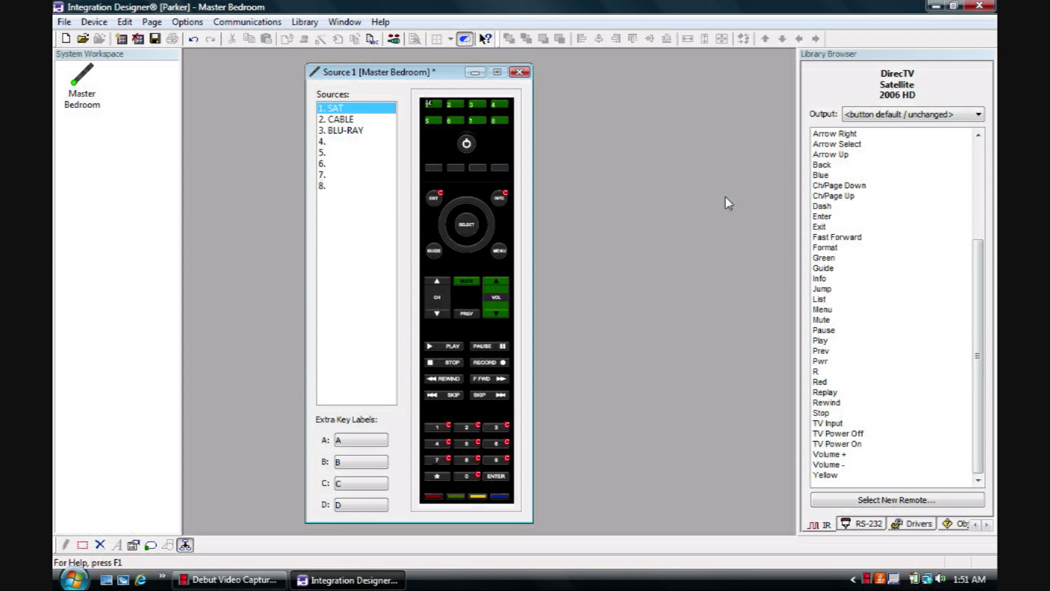
drag(440, 73, 457, 75)
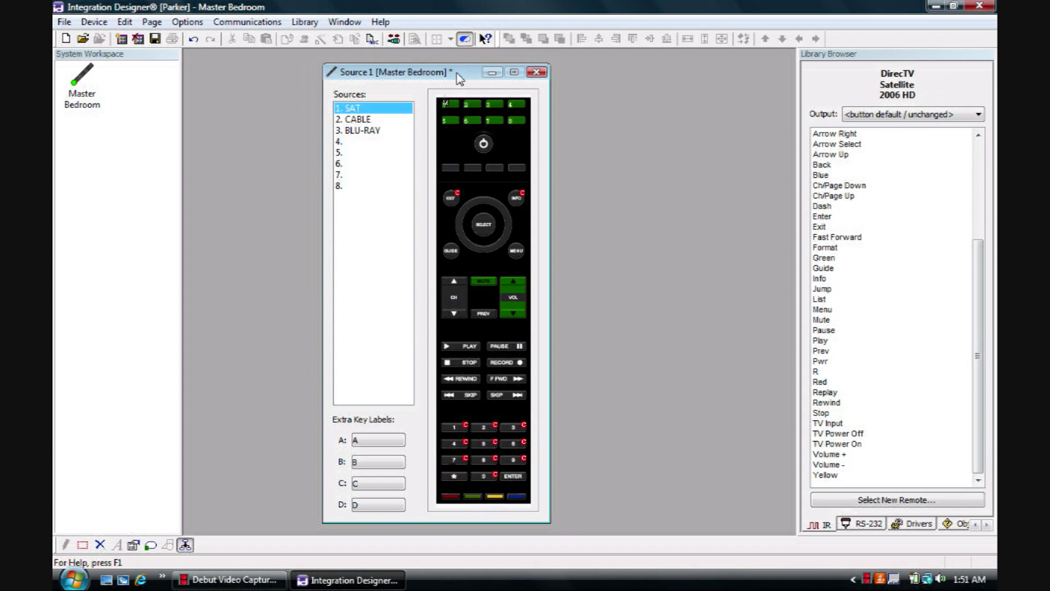
drag(459, 78, 462, 82)
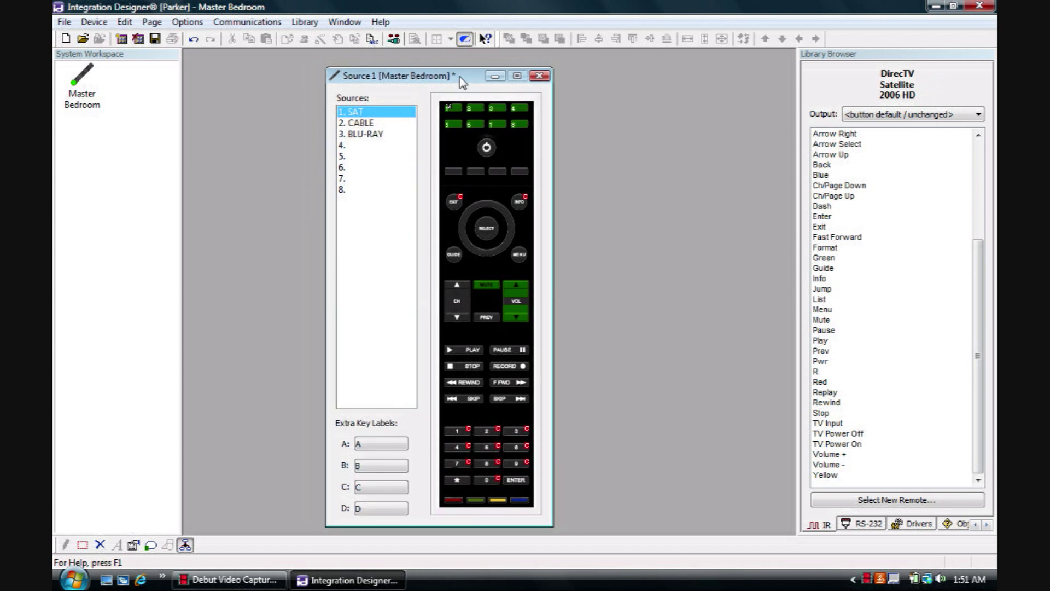